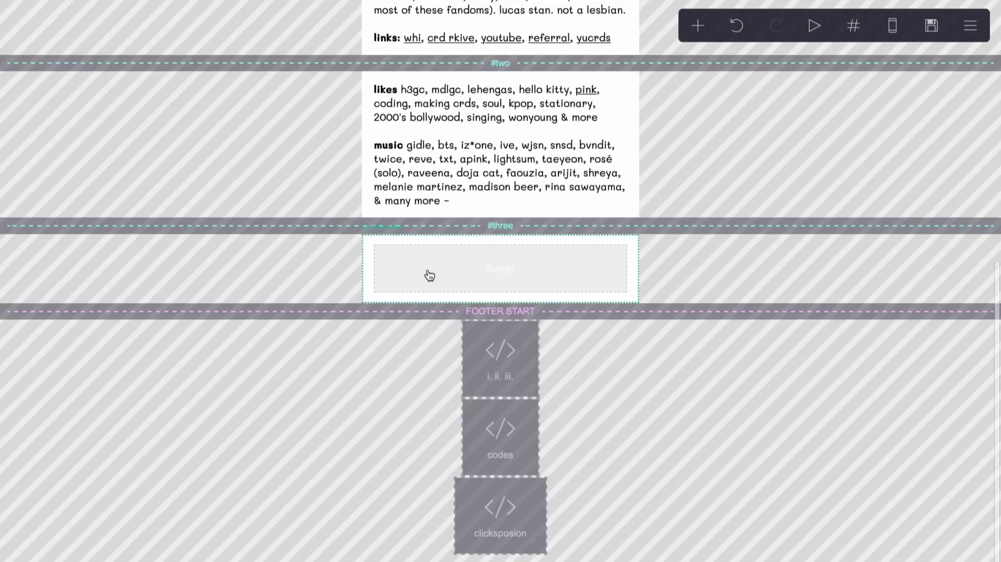
Go from the sign-up page to the My Cboxes list of existing chat boxes.
{"action": "scroll", "coordinate": [427, 275], "scroll_direction": "up", "scroll_amount": 10}
{"action": "scroll", "coordinate": [430, 271], "scroll_direction": "down", "scroll_amount": 1}
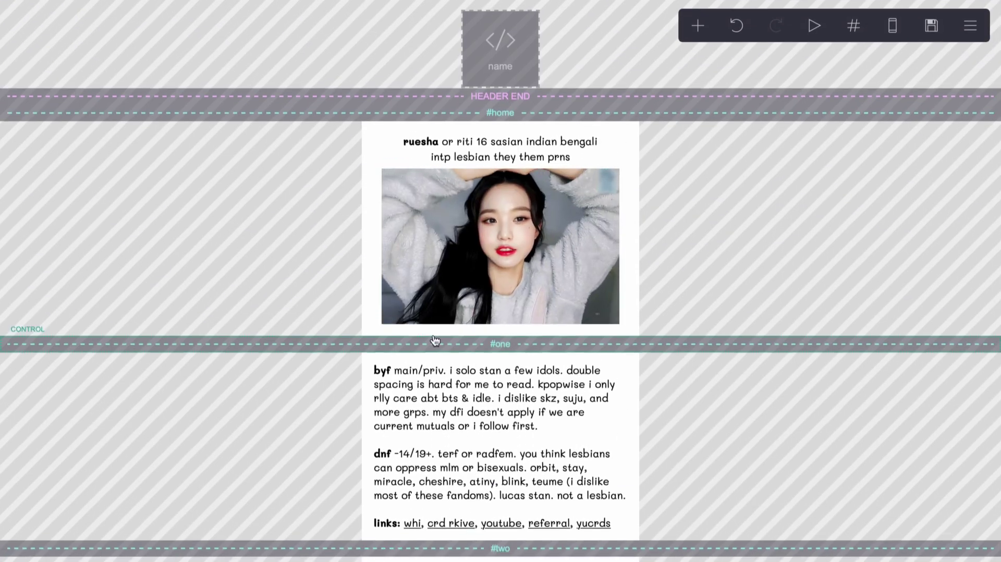
{"action": "scroll", "coordinate": [473, 310], "scroll_direction": "down", "scroll_amount": 8}
{"action": "scroll", "coordinate": [473, 311], "scroll_direction": "up", "scroll_amount": 1}
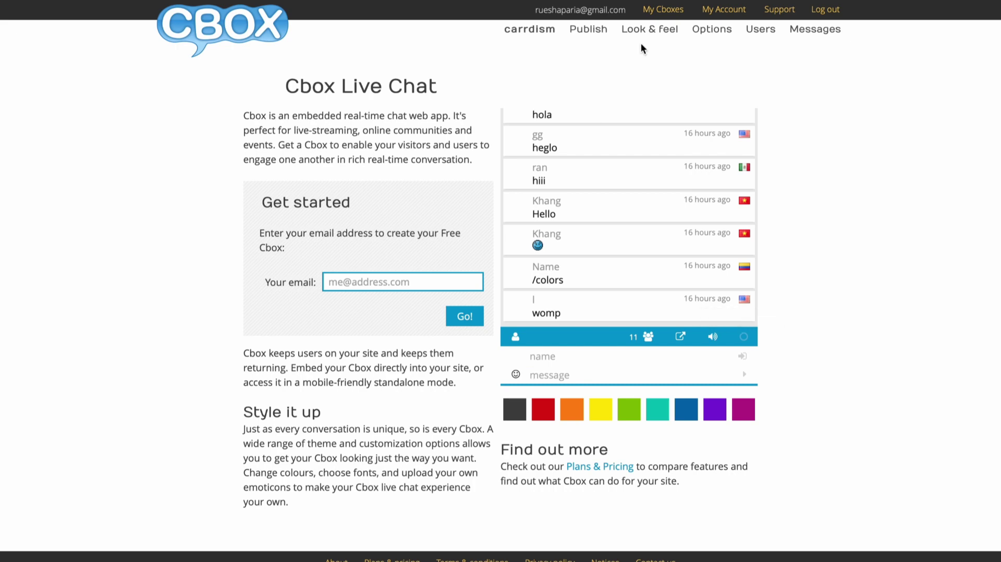
{"action": "left_click_drag", "start_coordinate": [260, 233], "coordinate": [296, 247]}
{"action": "left_click", "coordinate": [368, 247]}
{"action": "left_click", "coordinate": [669, 10]}
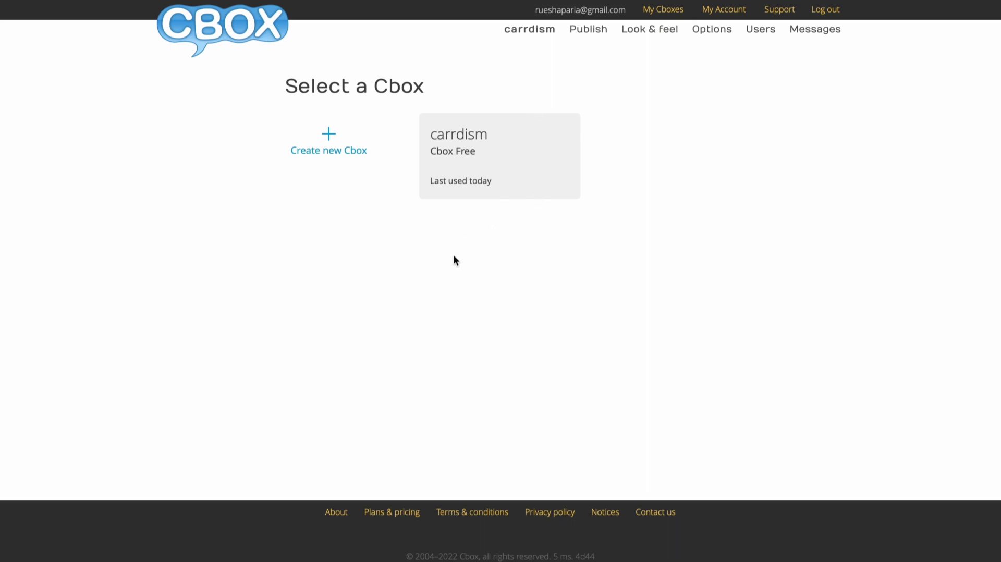
Start a new Cbox named 'ruesha' and compare the Pink and Slate themes.
{"action": "left_click", "coordinate": [349, 170]}
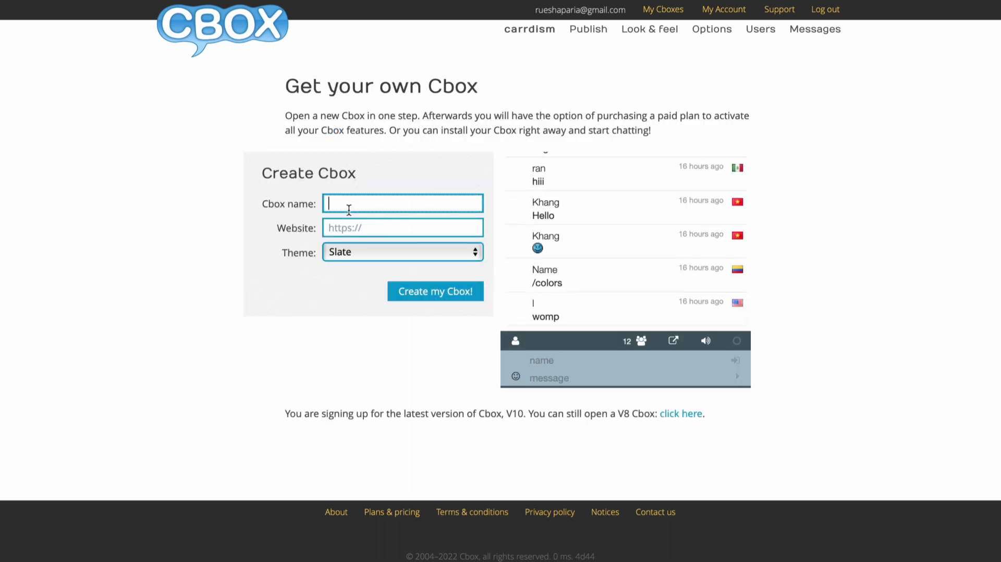
{"action": "type", "text": "ruesha"}
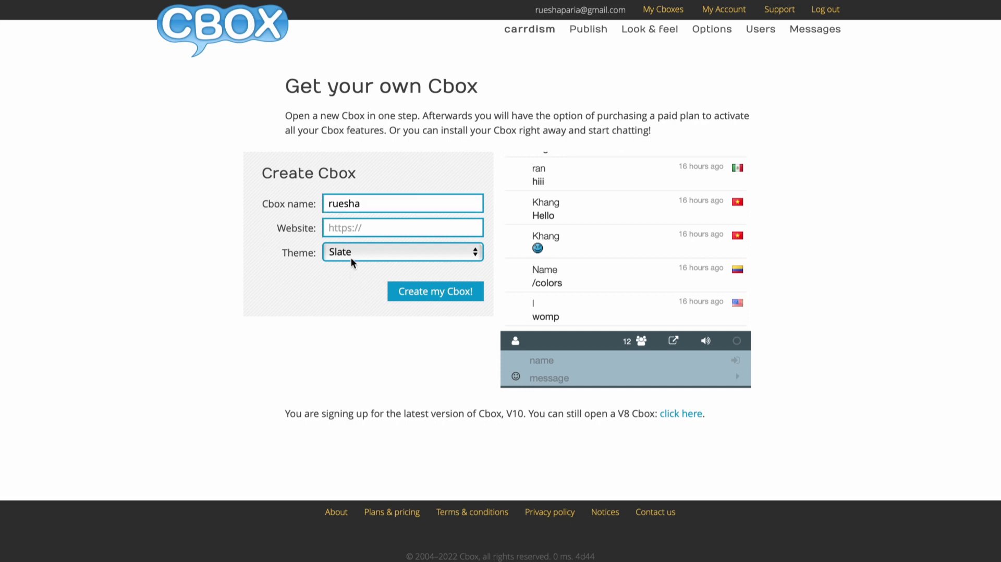
{"action": "left_click", "coordinate": [351, 255]}
{"action": "left_click", "coordinate": [350, 229]}
{"action": "left_click", "coordinate": [360, 253]}
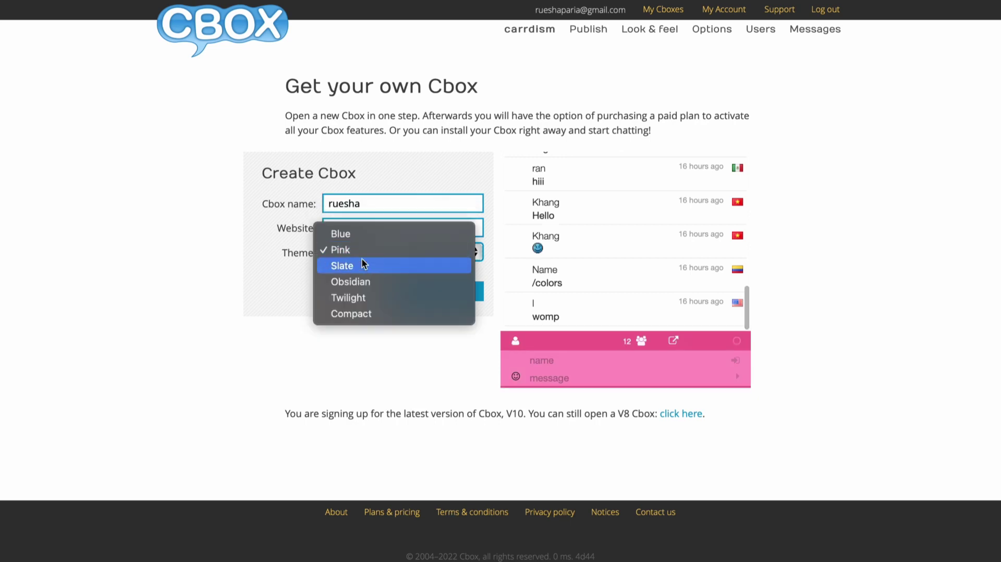
{"action": "left_click", "coordinate": [361, 258]}
Preview the Twilight and Compact themes, then settle on Slate.
{"action": "left_click", "coordinate": [365, 257]}
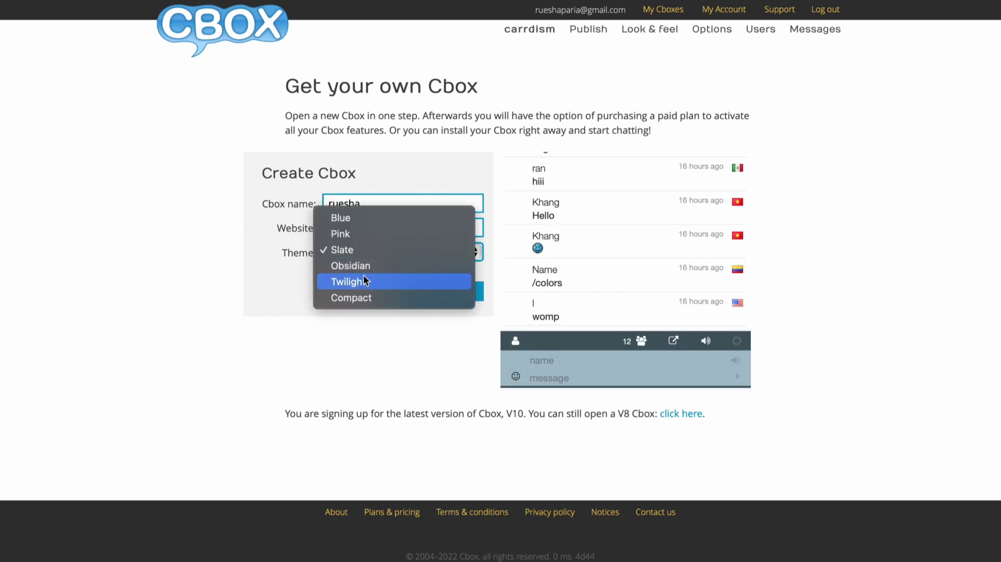
{"action": "left_click", "coordinate": [364, 276]}
{"action": "left_click", "coordinate": [369, 255]}
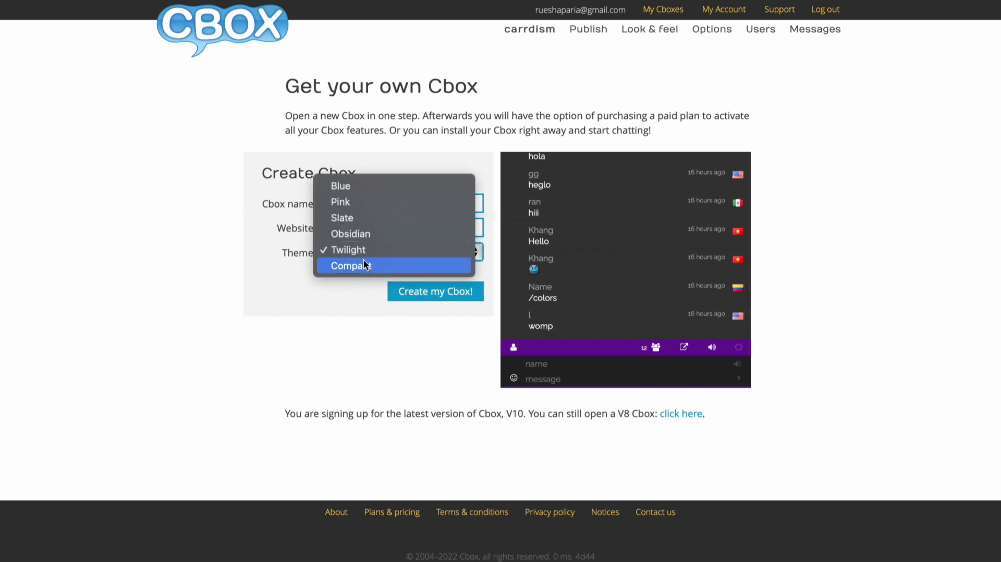
{"action": "left_click", "coordinate": [363, 264]}
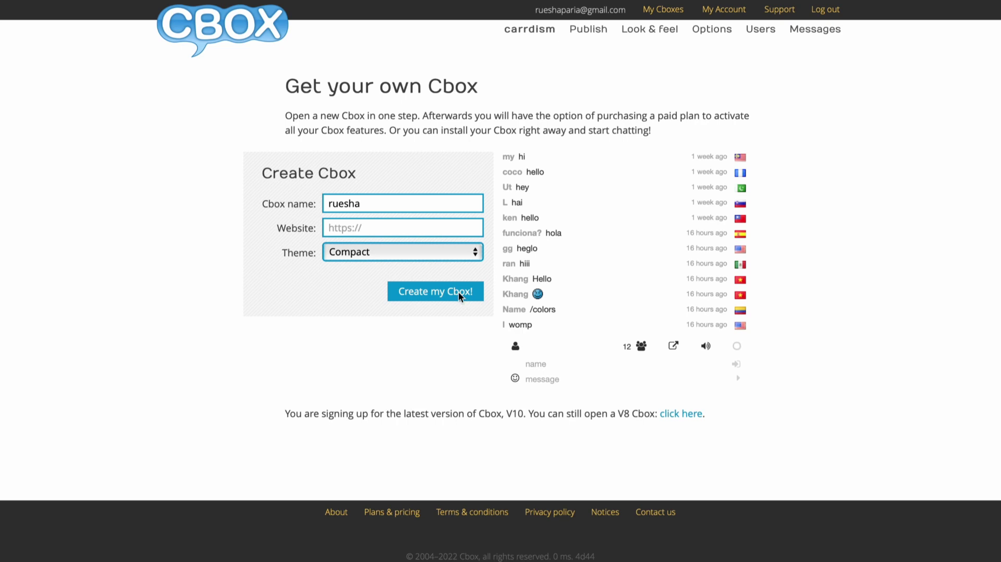
{"action": "left_click", "coordinate": [432, 253]}
{"action": "left_click", "coordinate": [400, 202]}
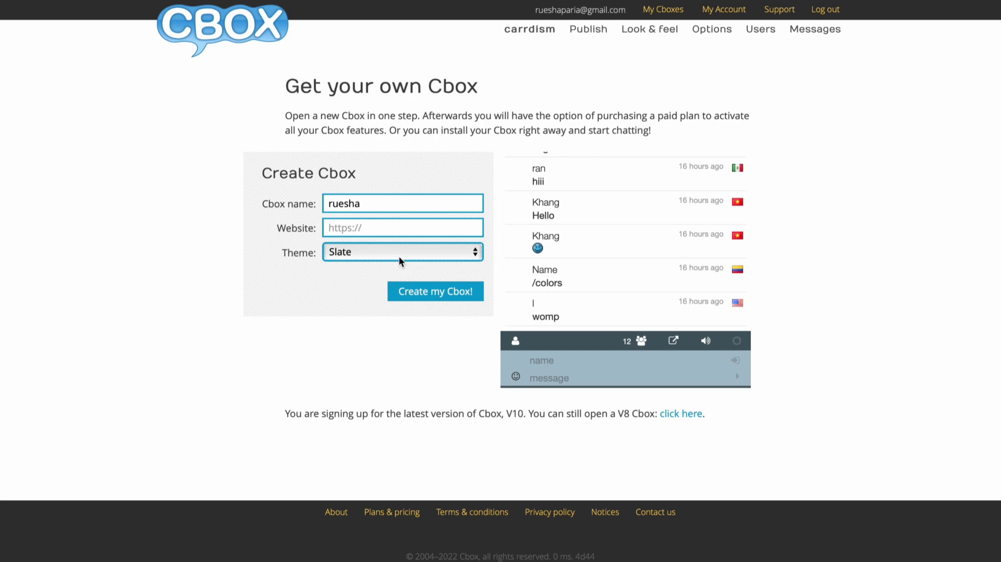
Submit the Cbox and begin trimming the rejected, already-taken name.
{"action": "left_click", "coordinate": [430, 292]}
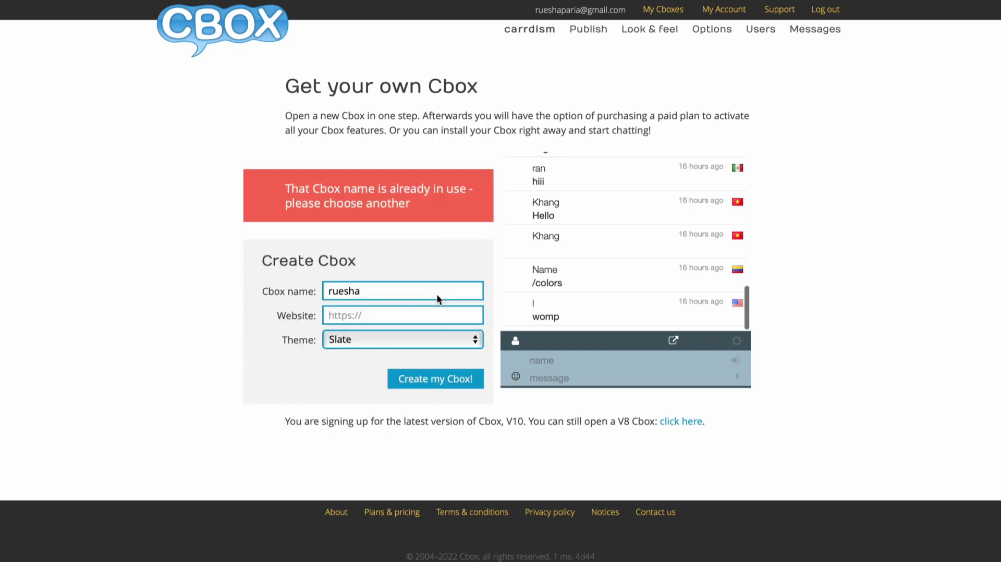
{"action": "left_click", "coordinate": [406, 284]}
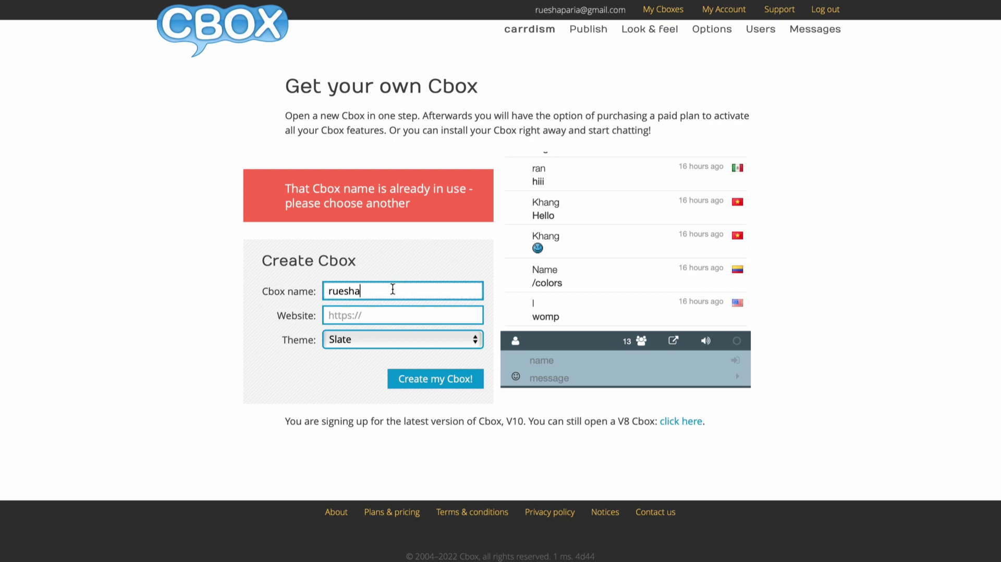
{"action": "key", "text": "BackSpace"}
{"action": "key", "text": "BackSpace"}
{"action": "key", "text": "BackSpace"}
{"action": "key", "text": "BackSpace"}
{"action": "key", "text": "BackSpace"}
Create the Cbox as 'ruerue', keep it on the Free plan, and review its control panel.
{"action": "type", "text": "uerue"}
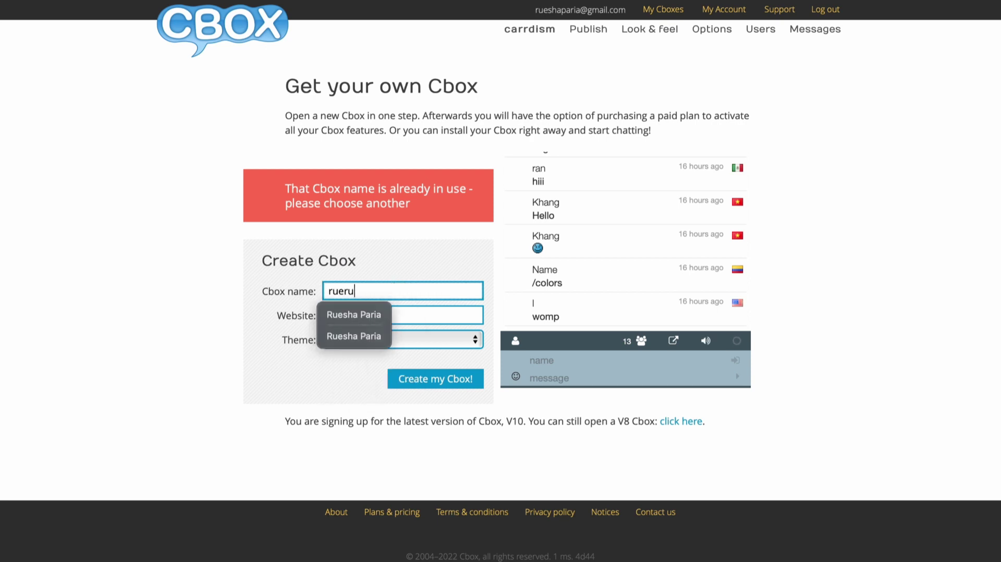
{"action": "left_click", "coordinate": [439, 378]}
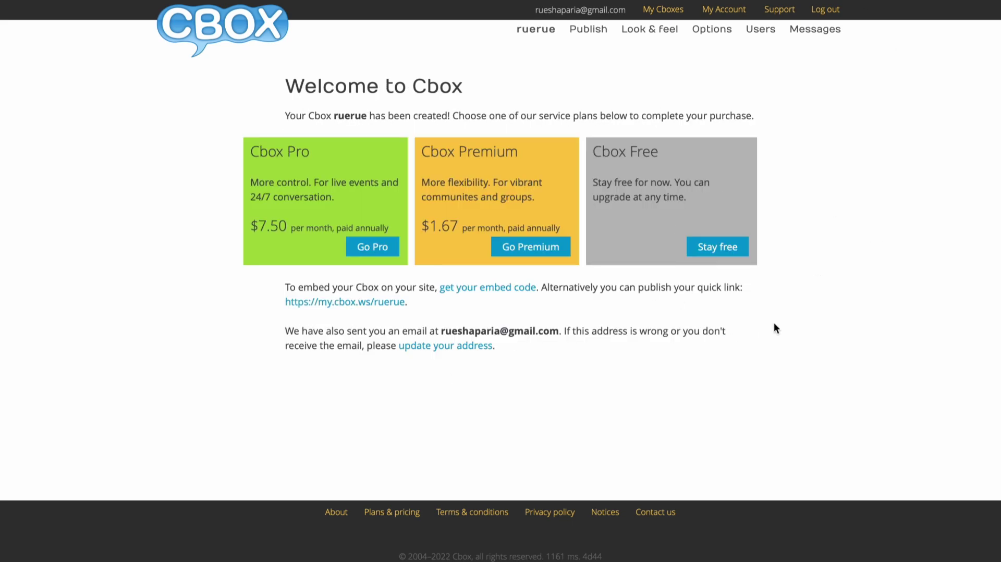
{"action": "left_click", "coordinate": [717, 246]}
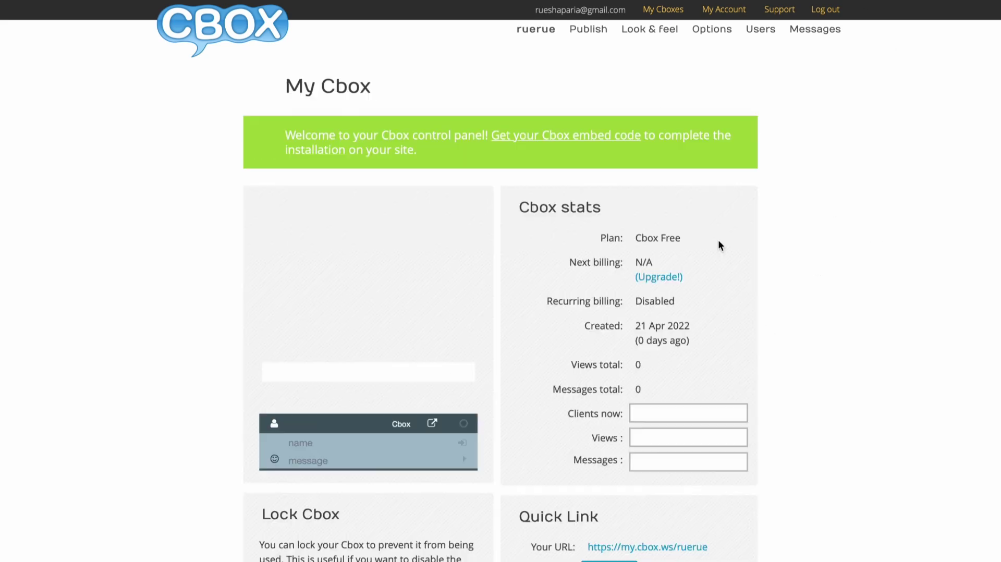
{"action": "scroll", "coordinate": [380, 307], "scroll_direction": "down", "scroll_amount": 2}
{"action": "scroll", "coordinate": [379, 312], "scroll_direction": "up", "scroll_amount": 1}
{"action": "scroll", "coordinate": [379, 310], "scroll_direction": "down", "scroll_amount": 2}
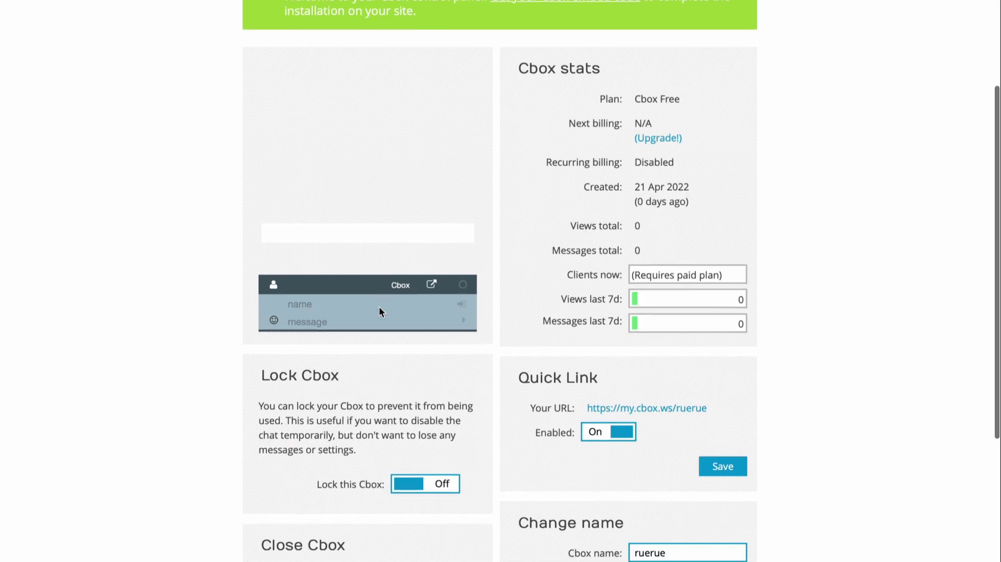
{"action": "scroll", "coordinate": [379, 310], "scroll_direction": "up", "scroll_amount": 2}
{"action": "scroll", "coordinate": [379, 310], "scroll_direction": "down", "scroll_amount": 1}
{"action": "scroll", "coordinate": [380, 307], "scroll_direction": "down", "scroll_amount": 1}
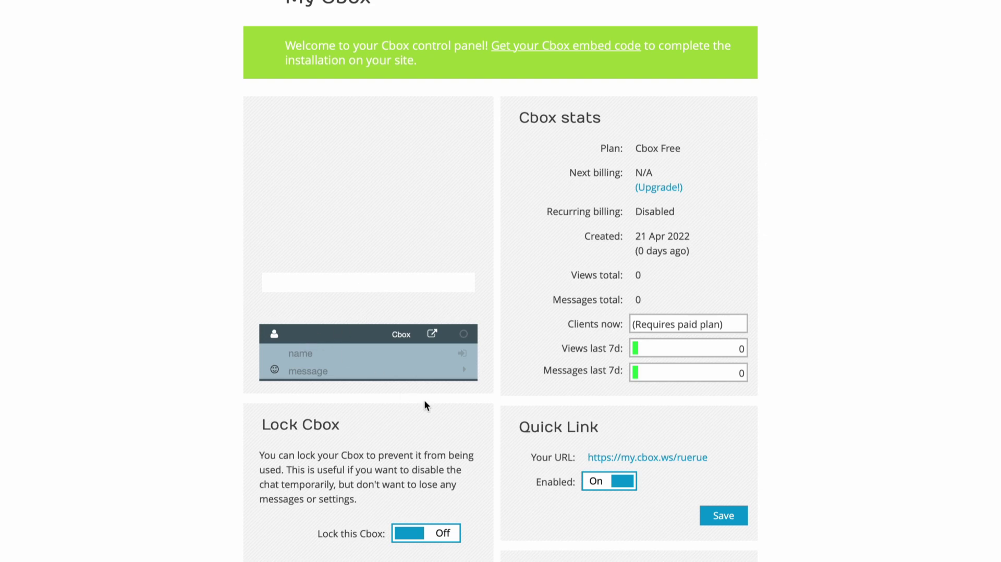
{"action": "scroll", "coordinate": [434, 408], "scroll_direction": "up", "scroll_amount": 2}
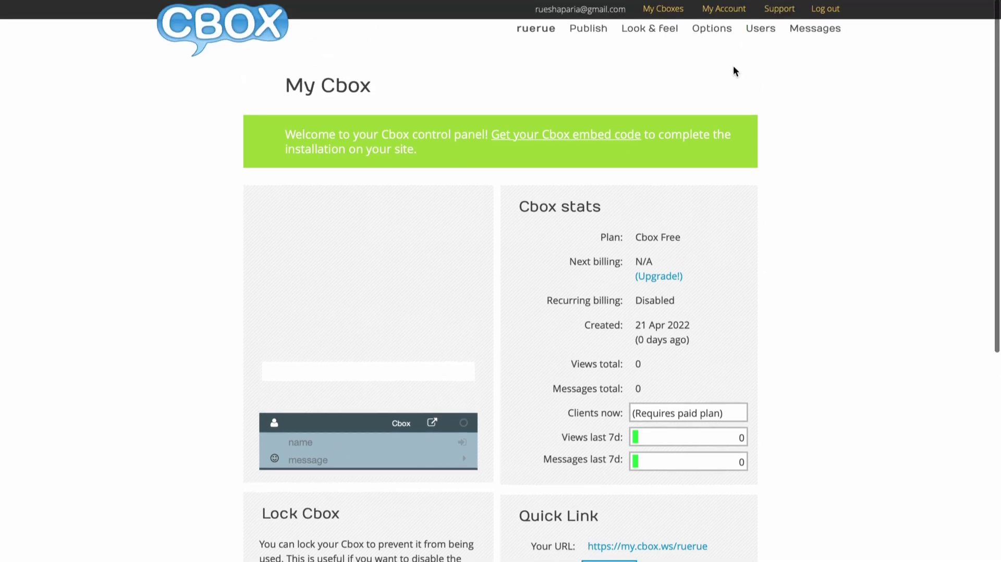
{"action": "mouse_move", "coordinate": [650, 29]}
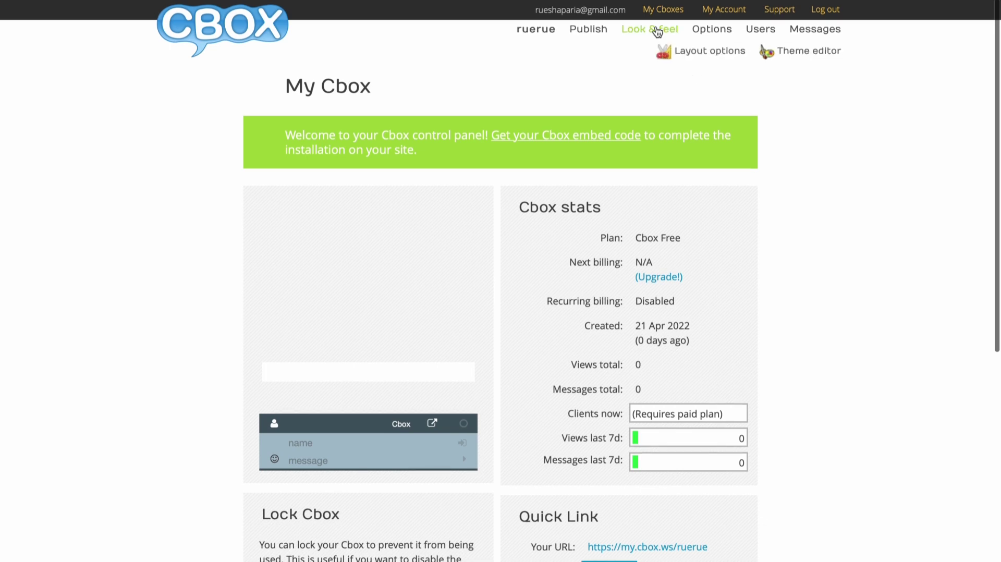
In the Theme Editor, set the Background colour to #fff.
{"action": "left_click", "coordinate": [794, 54]}
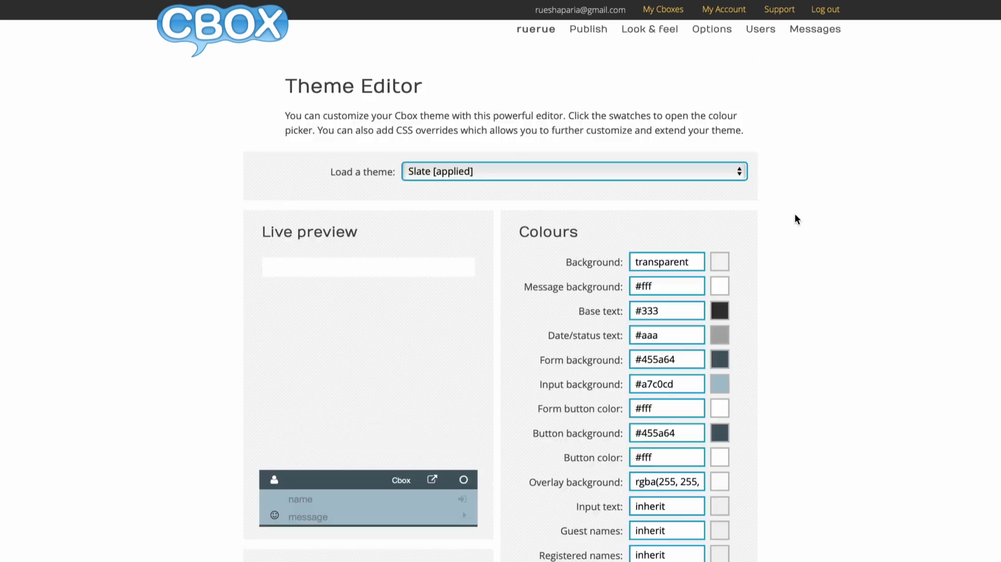
{"action": "scroll", "coordinate": [792, 239], "scroll_direction": "down", "scroll_amount": 2}
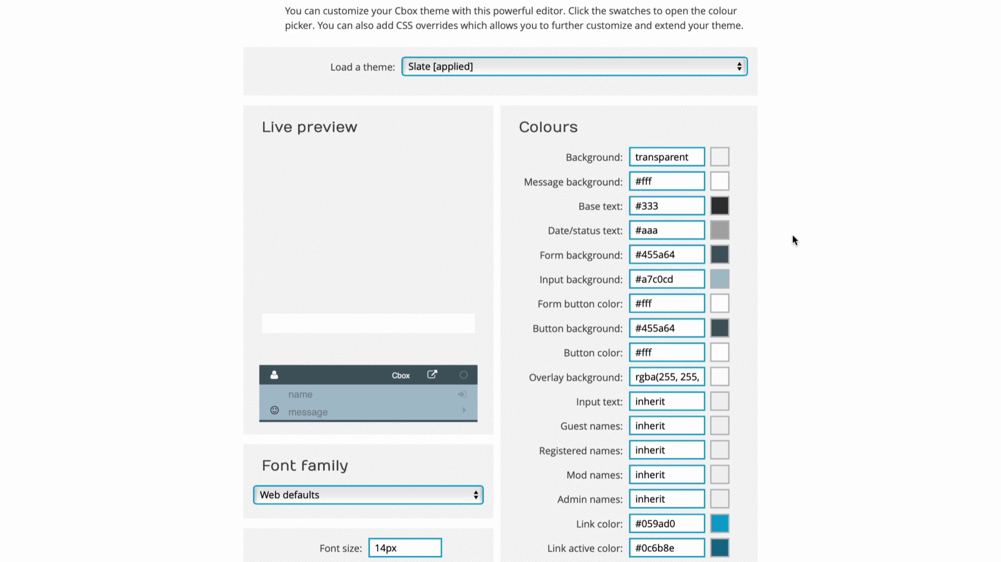
{"action": "double_click", "coordinate": [660, 162]}
{"action": "type", "text": "fff"}
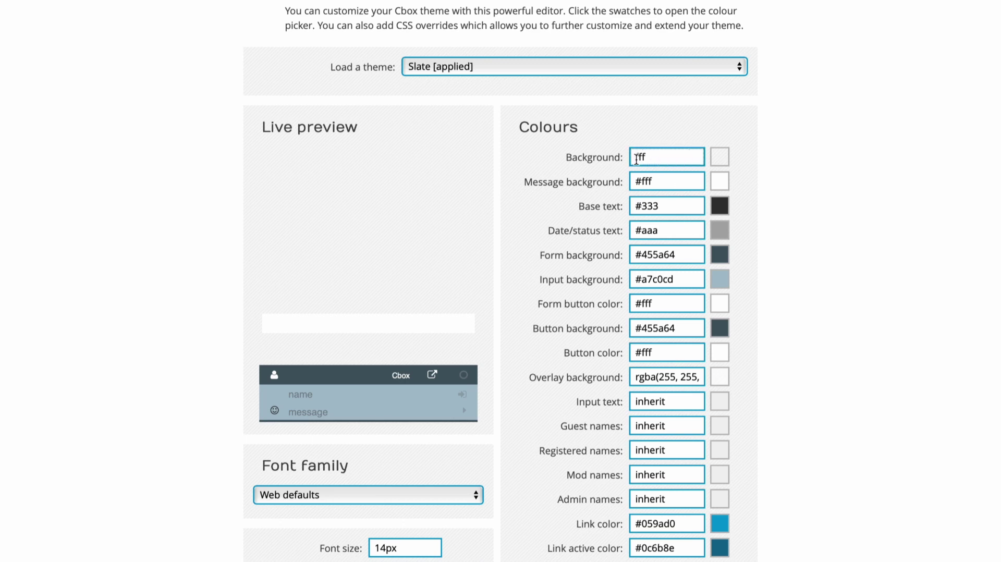
{"action": "key", "text": "Home"}
{"action": "type", "text": "#"}
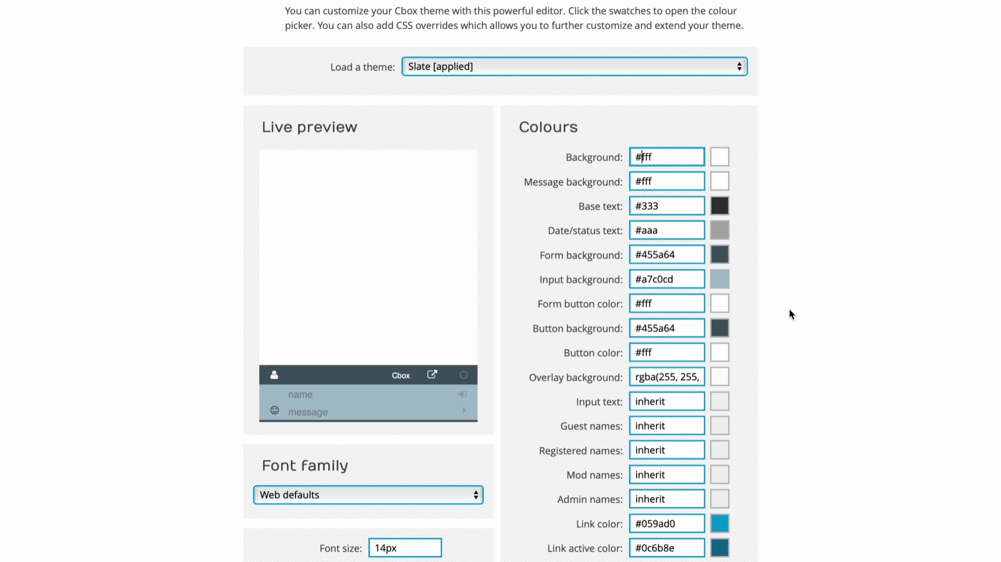
{"action": "key", "text": "Return"}
Set the Form background colour to #808080 and save.
{"action": "scroll", "coordinate": [684, 315], "scroll_direction": "down", "scroll_amount": 3}
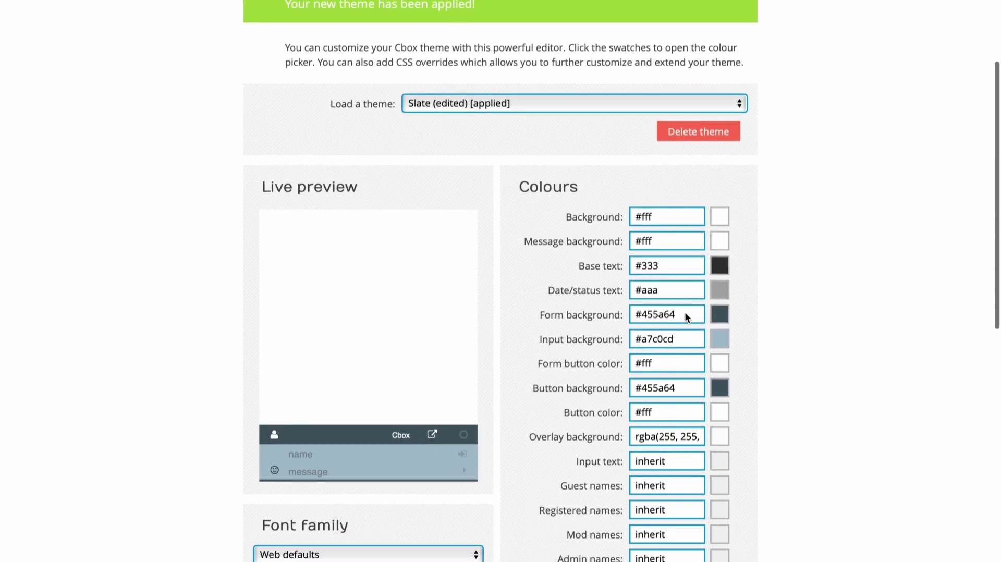
{"action": "double_click", "coordinate": [664, 309]}
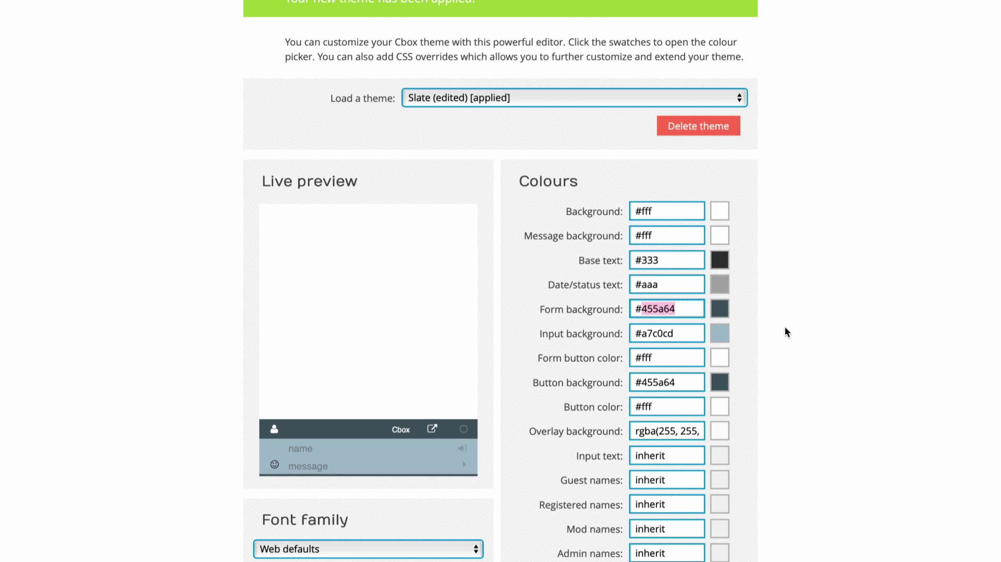
{"action": "type", "text": "808080"}
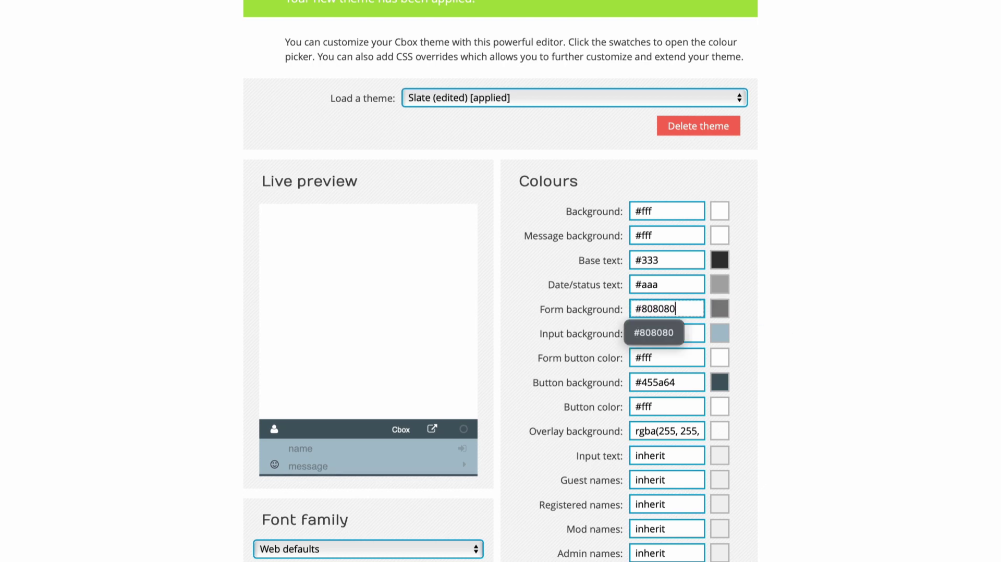
{"action": "key", "text": "Escape"}
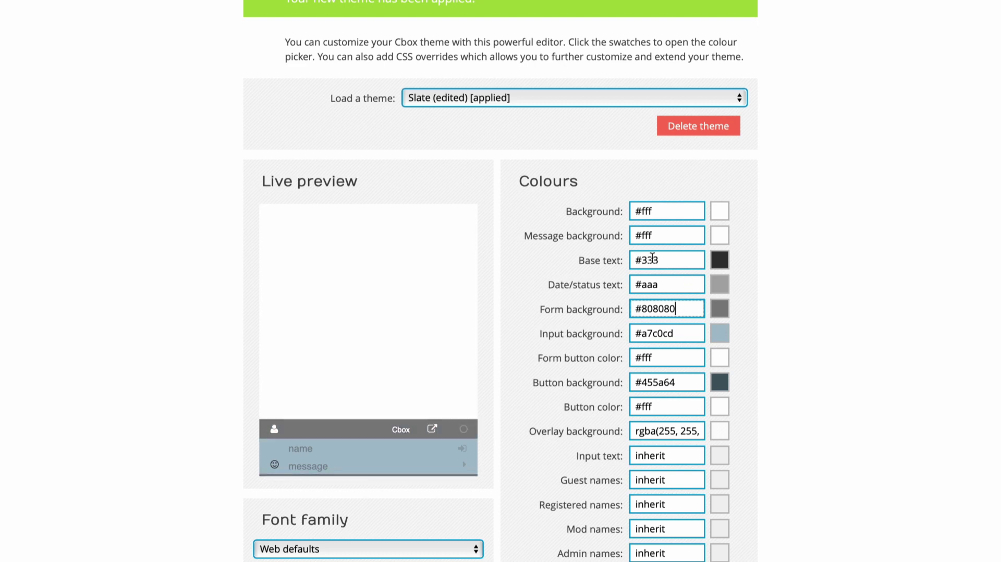
{"action": "scroll", "coordinate": [726, 259], "scroll_direction": "up", "scroll_amount": 2}
{"action": "scroll", "coordinate": [727, 260], "scroll_direction": "down", "scroll_amount": 1}
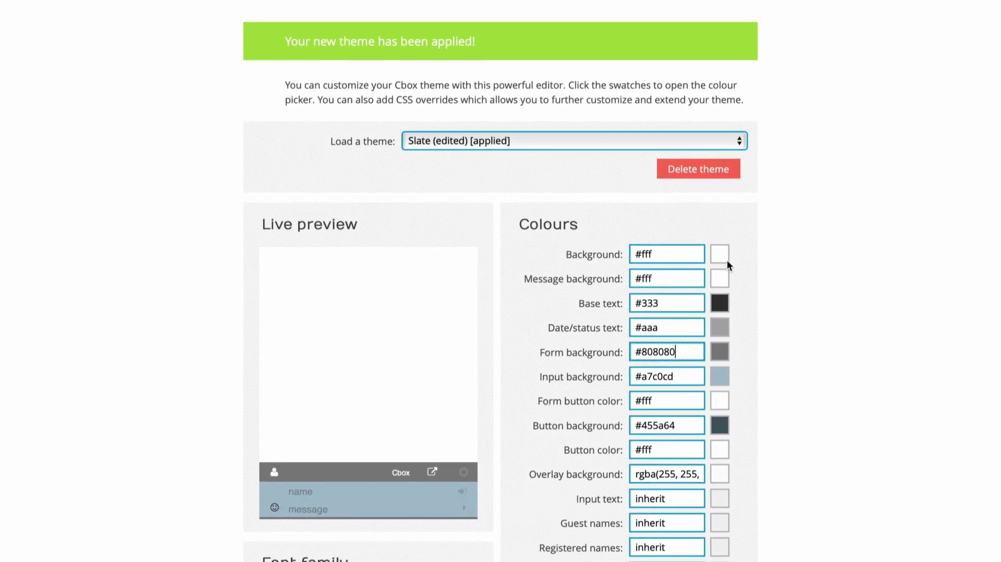
{"action": "key", "text": "Return"}
Set the Base text colour to #808080 and save.
{"action": "scroll", "coordinate": [727, 260], "scroll_direction": "down", "scroll_amount": 3}
{"action": "double_click", "coordinate": [649, 276]}
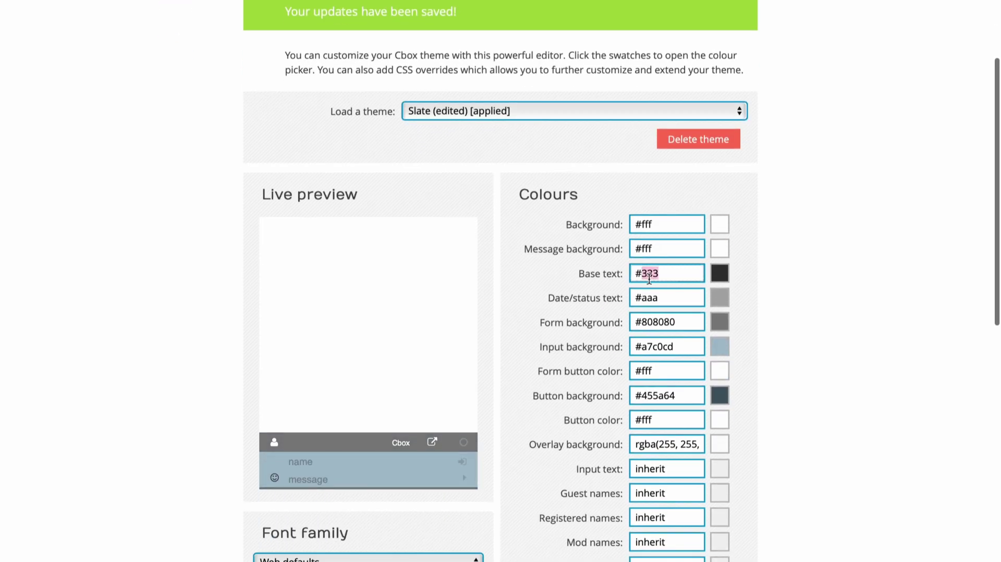
{"action": "type", "text": "808080"}
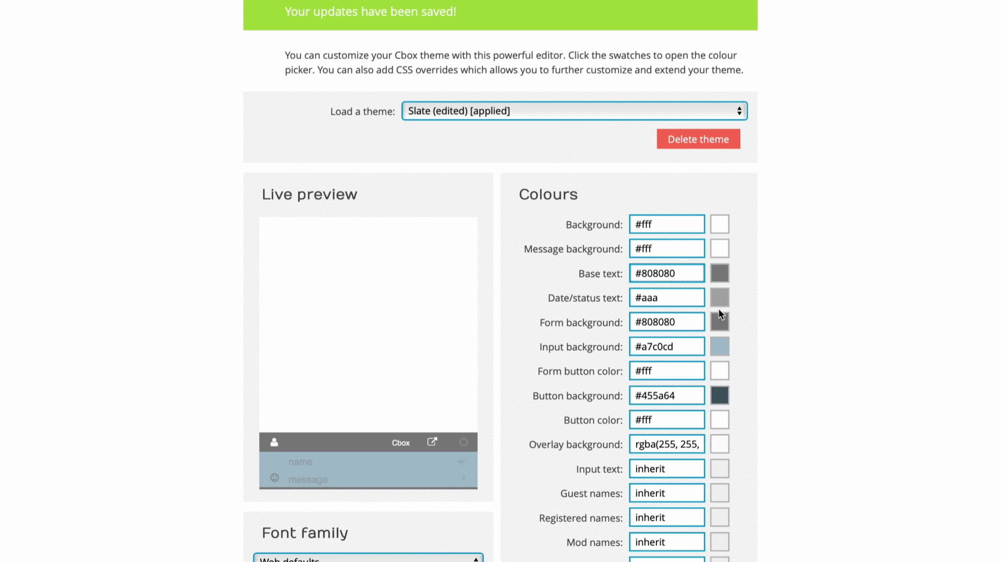
{"action": "scroll", "coordinate": [718, 308], "scroll_direction": "down", "scroll_amount": 1}
{"action": "key", "text": "Return"}
Set the Input background colour to #d9d9d9, correcting an initial #dedede.
{"action": "scroll", "coordinate": [719, 308], "scroll_direction": "down", "scroll_amount": 4}
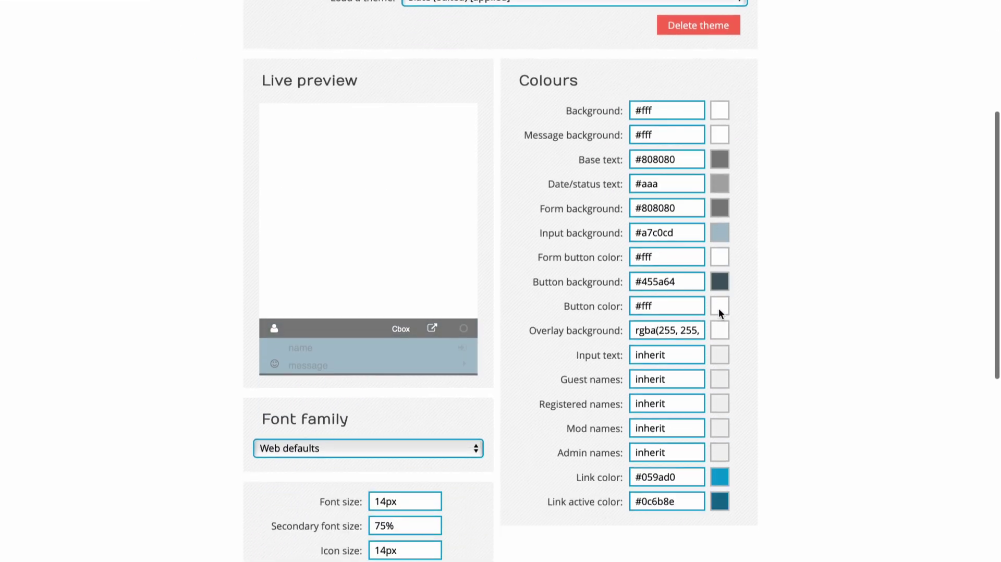
{"action": "double_click", "coordinate": [666, 230]}
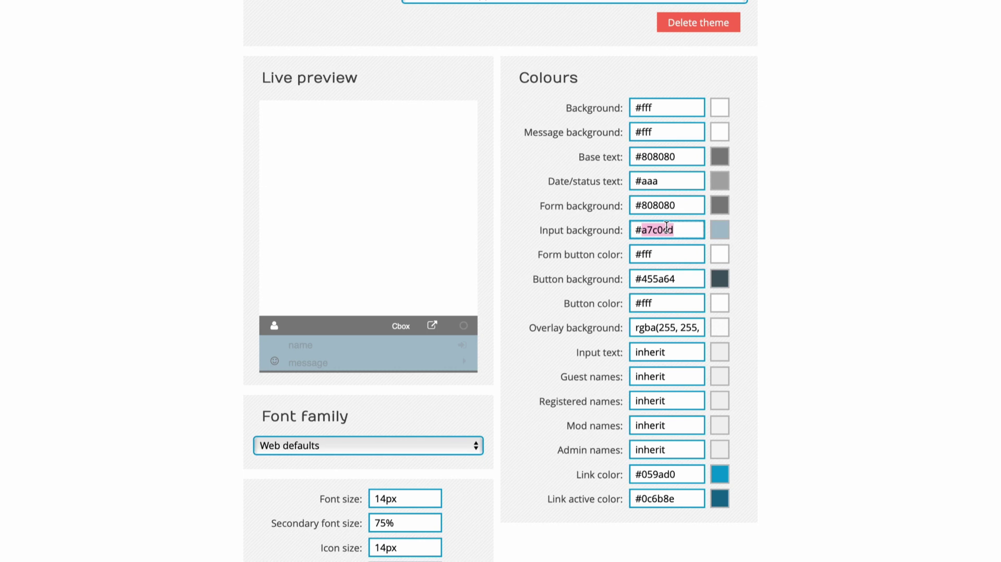
{"action": "type", "text": "dedede"}
{"action": "left_click", "coordinate": [811, 275]}
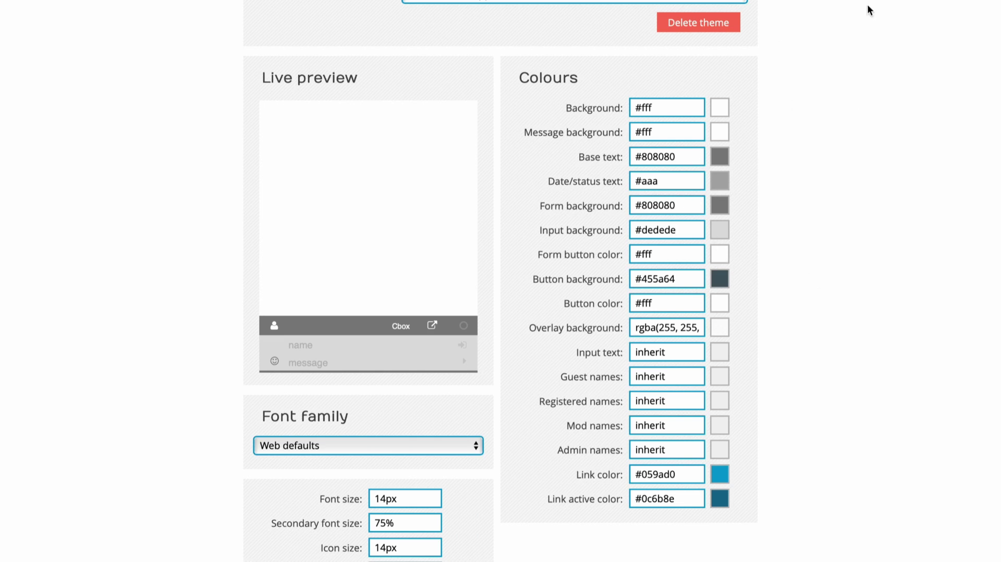
{"action": "left_click", "coordinate": [683, 229]}
{"action": "key", "text": "BackSpace"}
{"action": "key", "text": "BackSpace"}
{"action": "key", "text": "BackSpace"}
{"action": "key", "text": "BackSpace"}
{"action": "key", "text": "BackSpace"}
{"action": "type", "text": "9d9d9"}
{"action": "left_click", "coordinate": [786, 267]}
{"action": "left_click", "coordinate": [679, 230]}
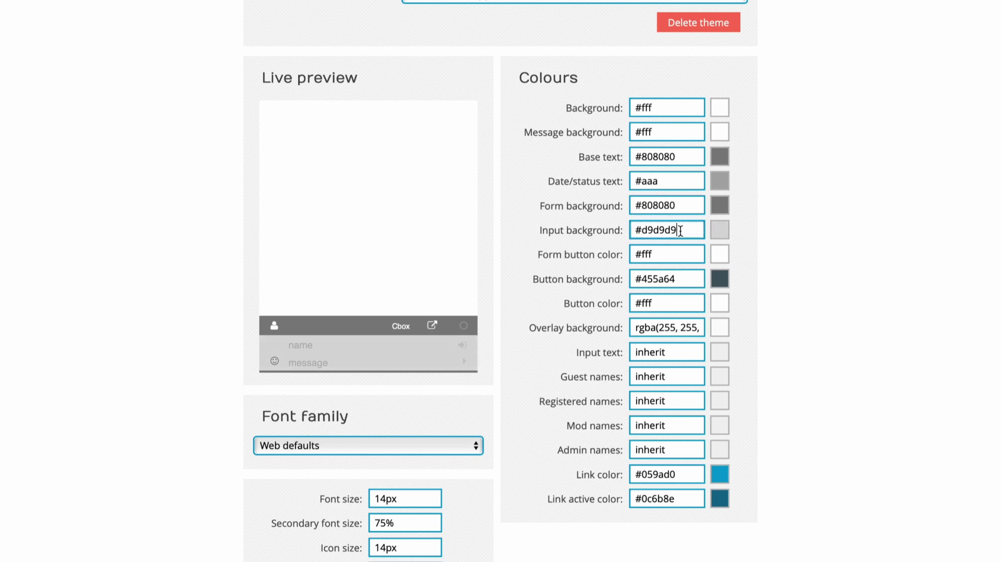
{"action": "scroll", "coordinate": [759, 203], "scroll_direction": "up", "scroll_amount": 2}
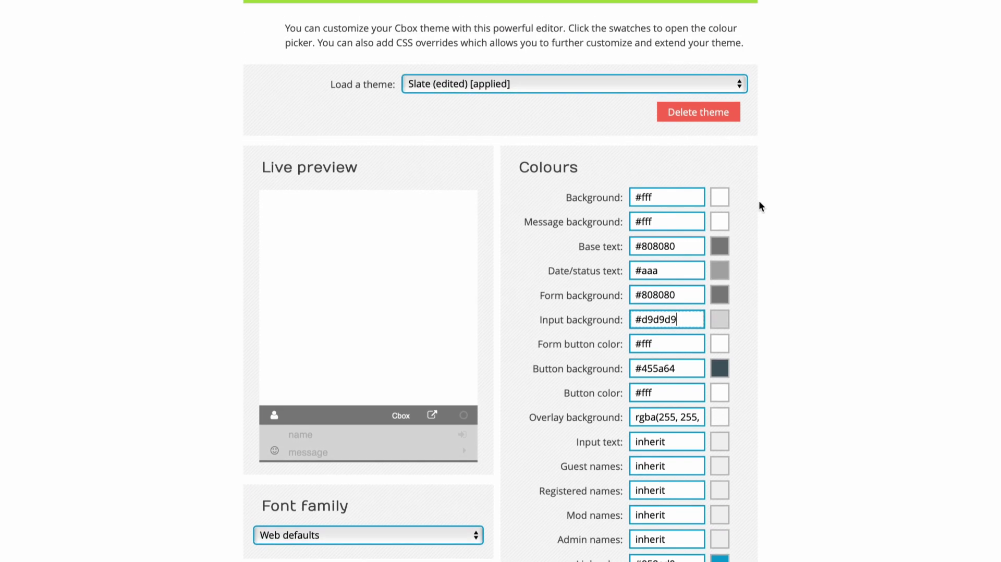
Try the Questrial, Raleway and Web defaults fonts, then save Roboto as the chat font.
{"action": "scroll", "coordinate": [759, 206], "scroll_direction": "up", "scroll_amount": 3}
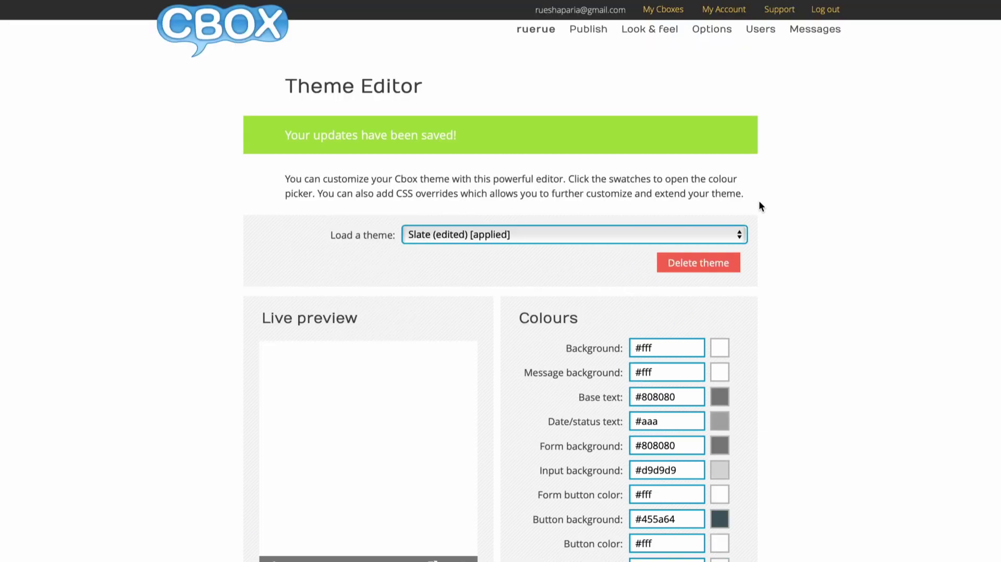
{"action": "scroll", "coordinate": [759, 206], "scroll_direction": "down", "scroll_amount": 8}
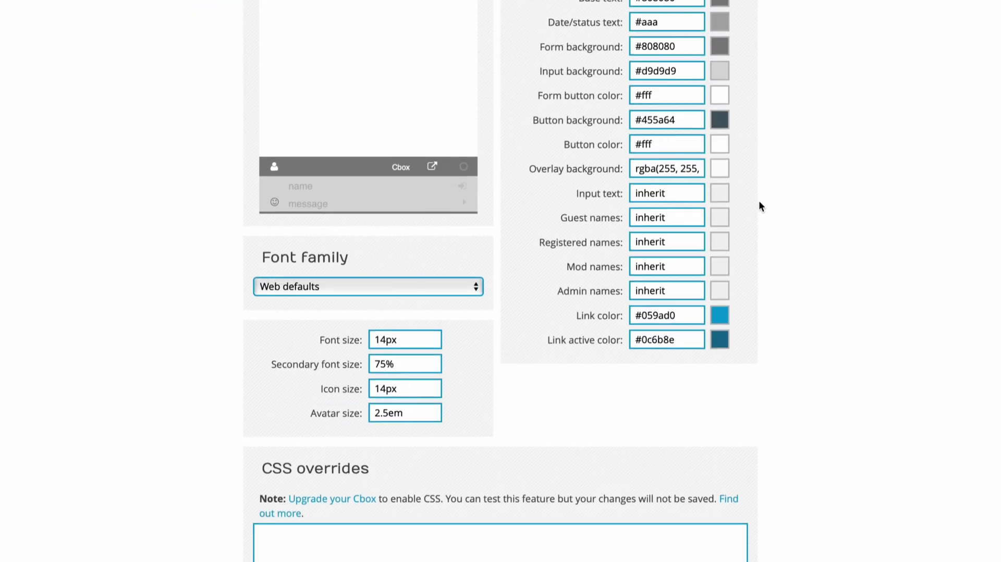
{"action": "left_click", "coordinate": [475, 287]}
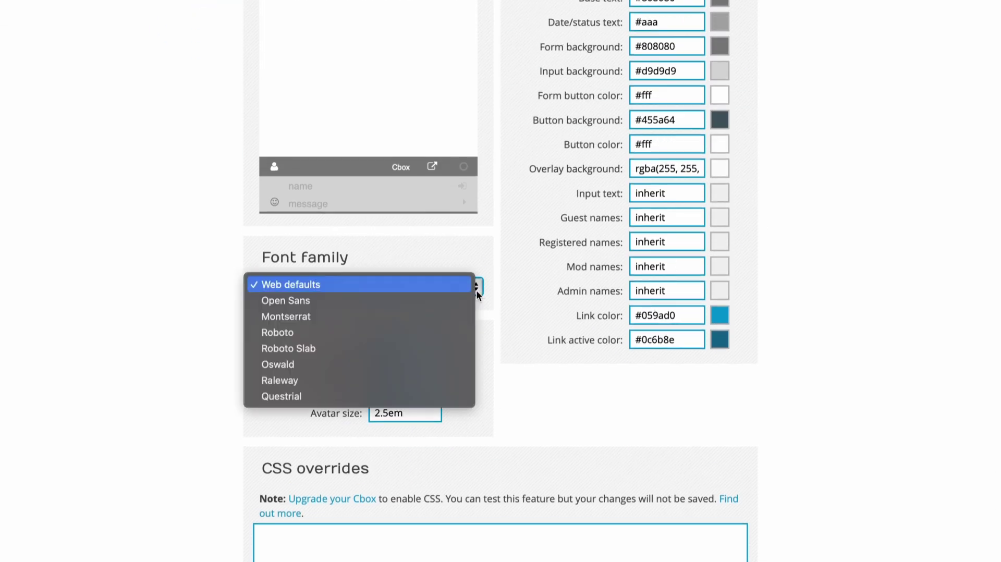
{"action": "left_click", "coordinate": [405, 398]}
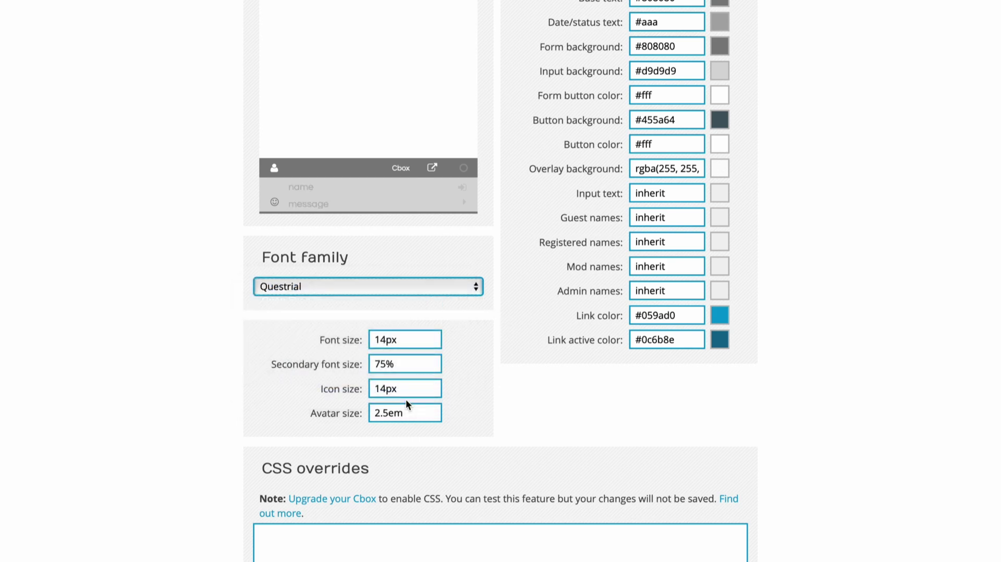
{"action": "left_click", "coordinate": [340, 288]}
{"action": "left_click", "coordinate": [330, 270]}
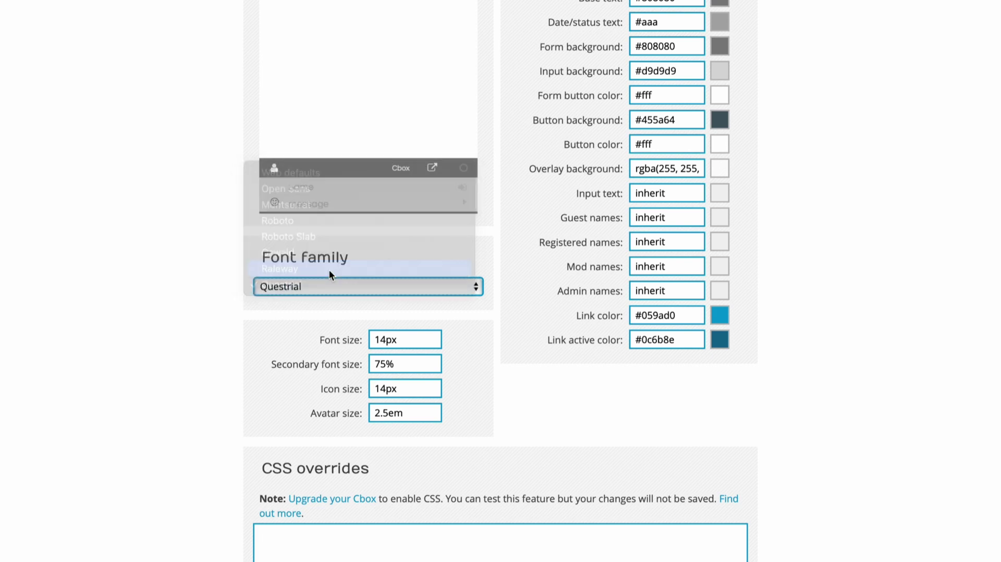
{"action": "left_click", "coordinate": [329, 284]}
{"action": "left_click", "coordinate": [329, 232]}
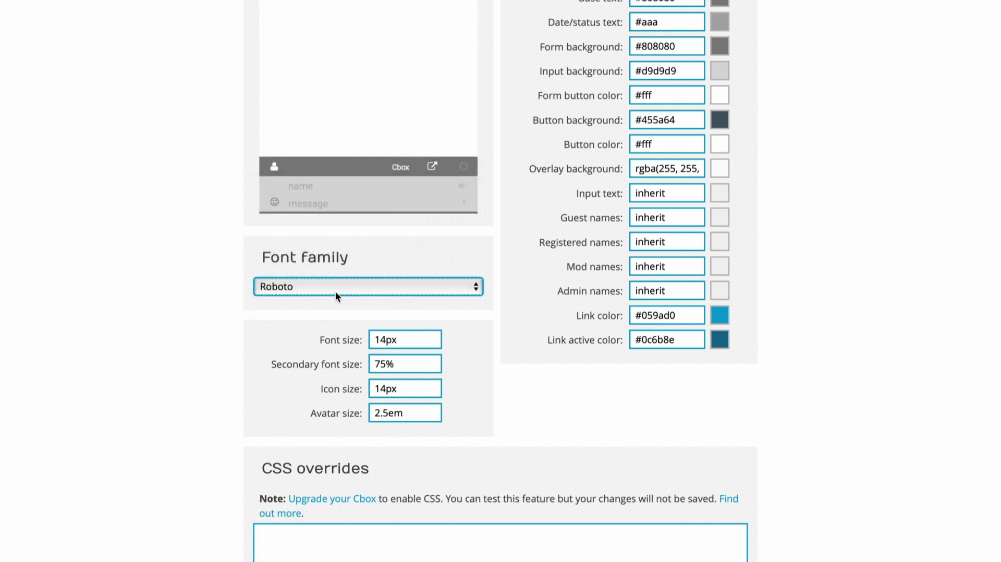
{"action": "left_click", "coordinate": [335, 290]}
{"action": "left_click", "coordinate": [327, 235]}
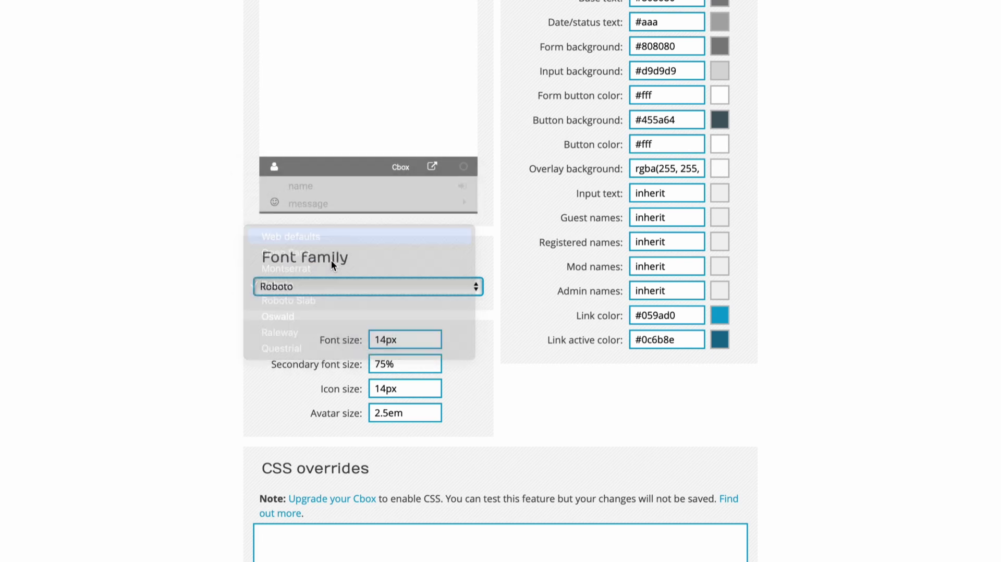
{"action": "left_click", "coordinate": [330, 288]}
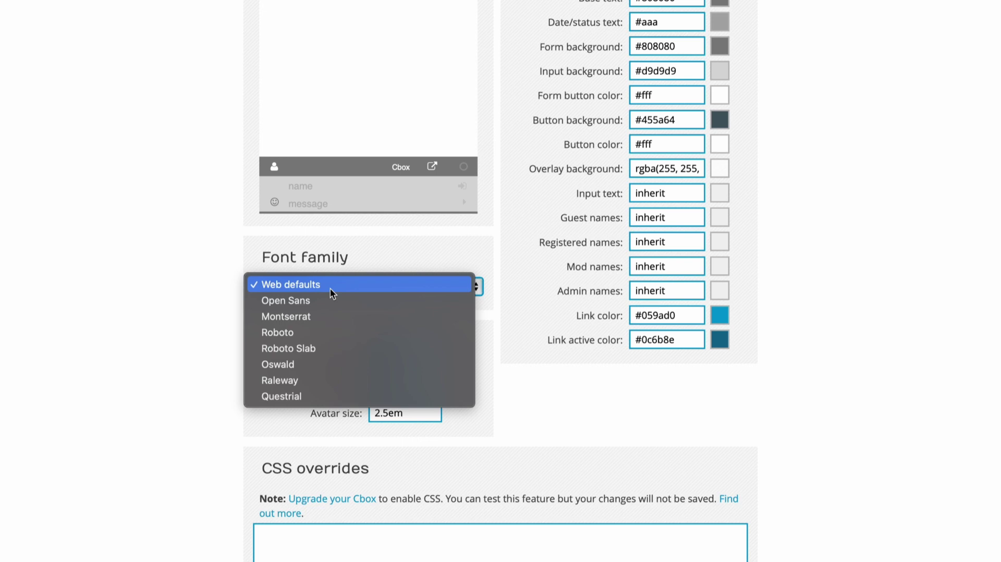
{"action": "left_click", "coordinate": [313, 333]}
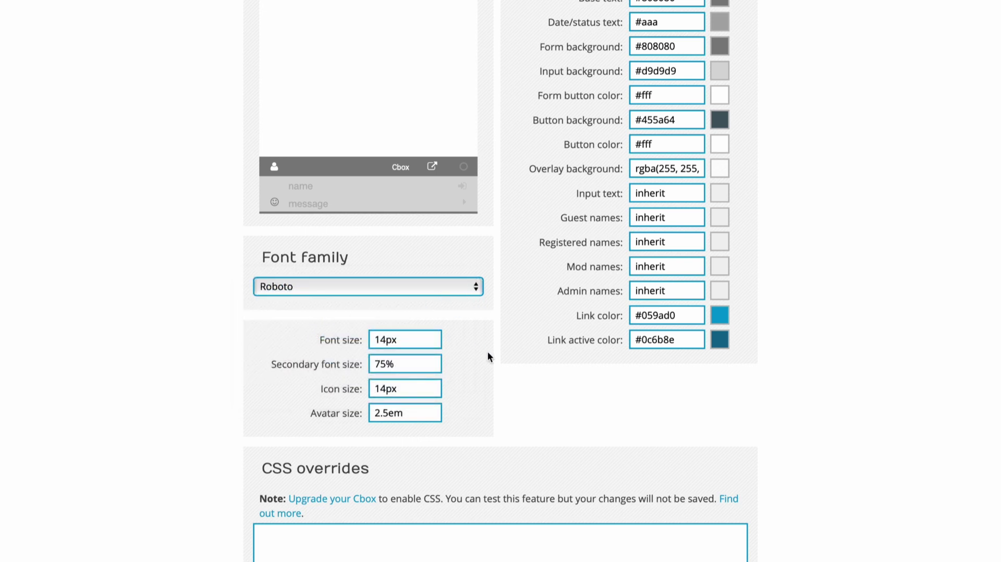
{"action": "key", "text": "Return"}
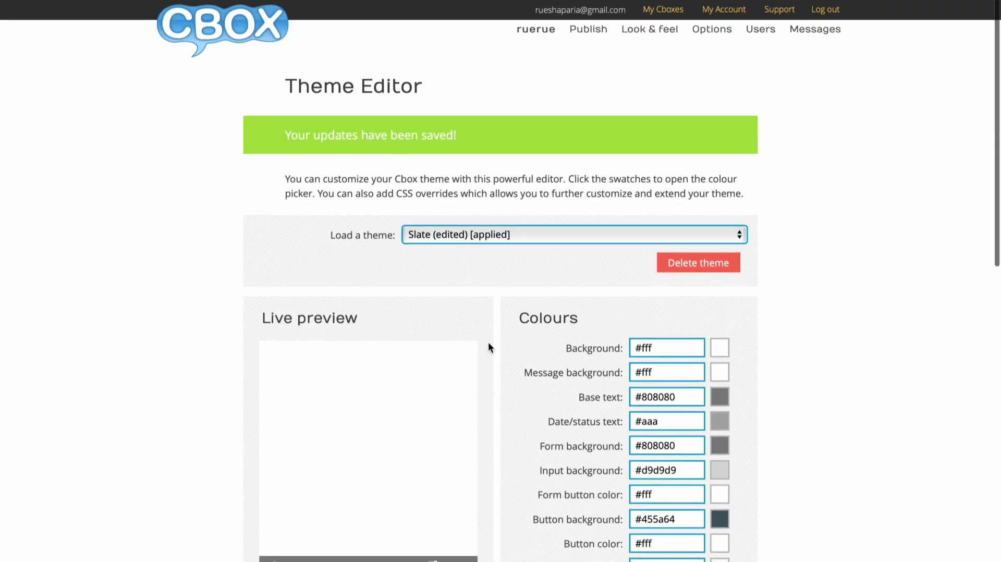
Rename the edited Slate theme to 'new theme' and save and apply it.
{"action": "scroll", "coordinate": [488, 342], "scroll_direction": "down", "scroll_amount": 12}
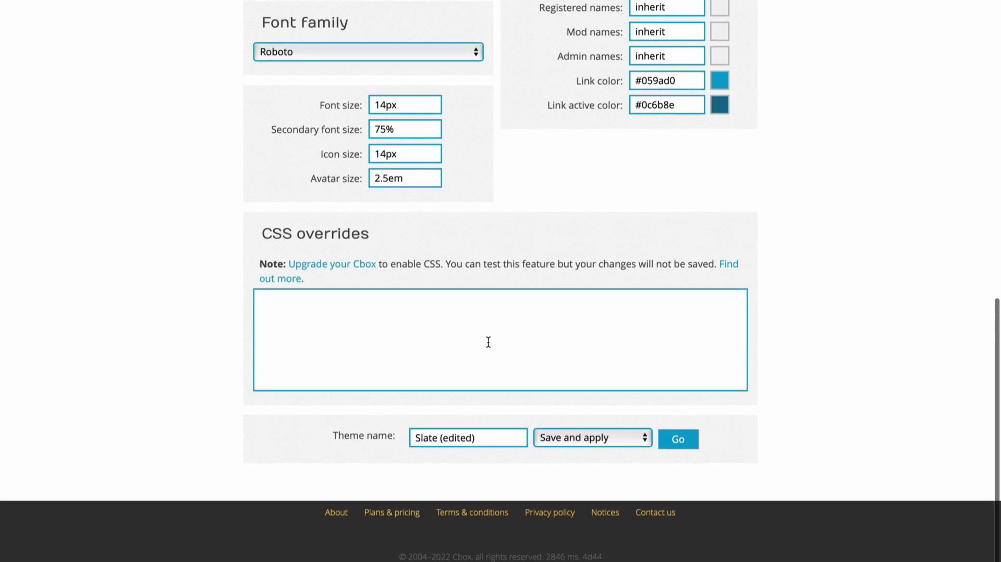
{"action": "left_click_drag", "start_coordinate": [488, 438], "coordinate": [352, 417]}
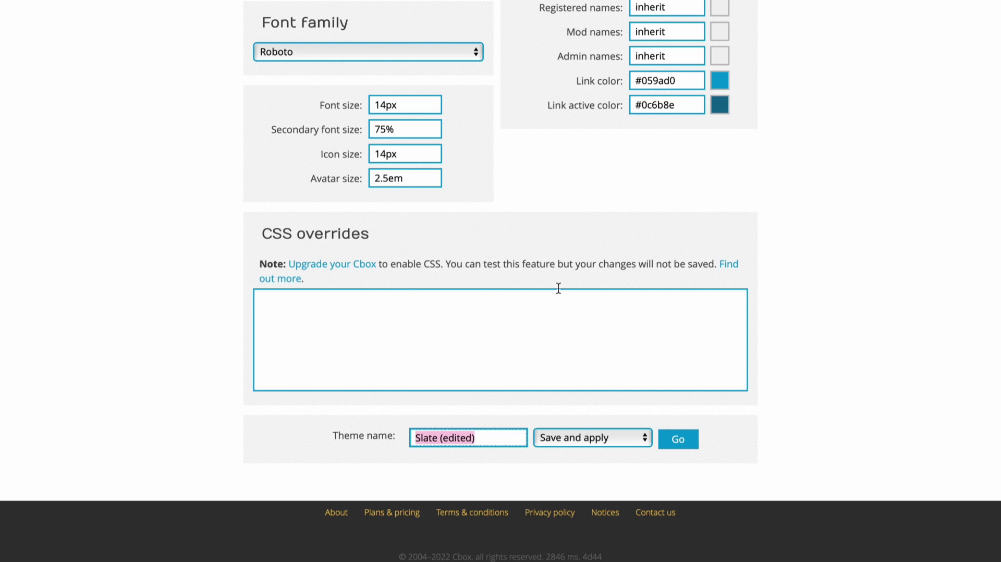
{"action": "scroll", "coordinate": [587, 223], "scroll_direction": "up", "scroll_amount": 1}
{"action": "scroll", "coordinate": [587, 224], "scroll_direction": "up", "scroll_amount": 3}
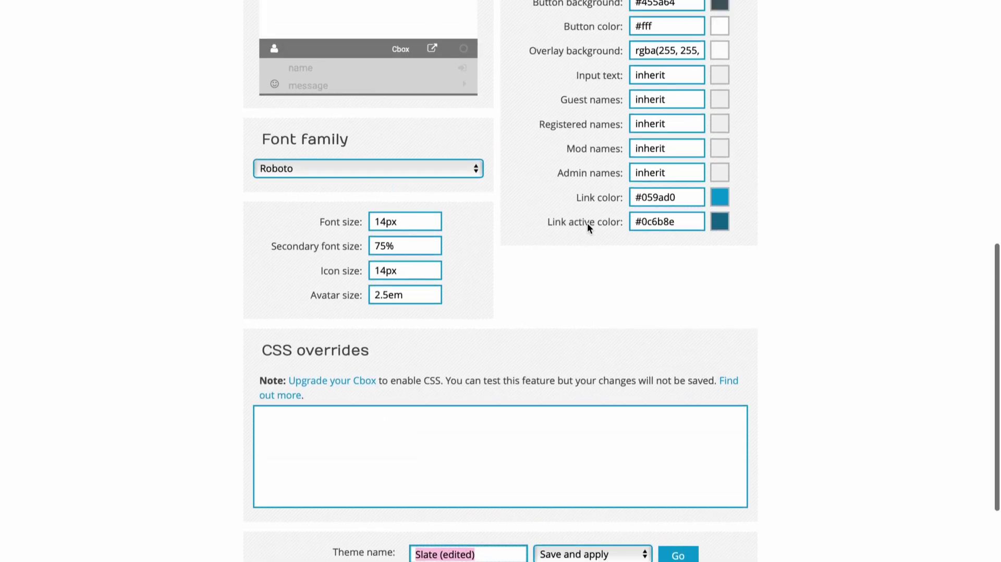
{"action": "scroll", "coordinate": [588, 224], "scroll_direction": "down", "scroll_amount": 4}
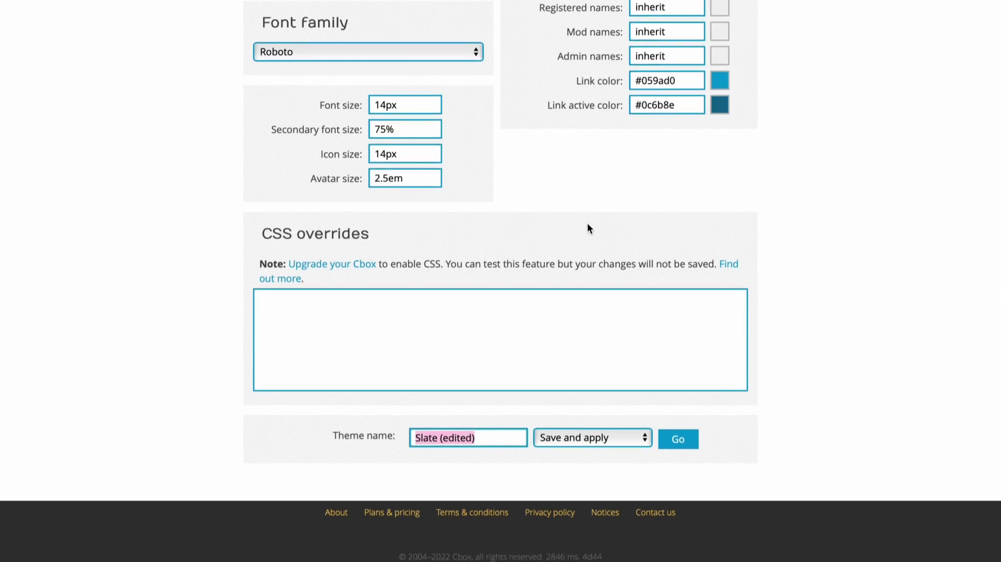
{"action": "type", "text": "new theme"}
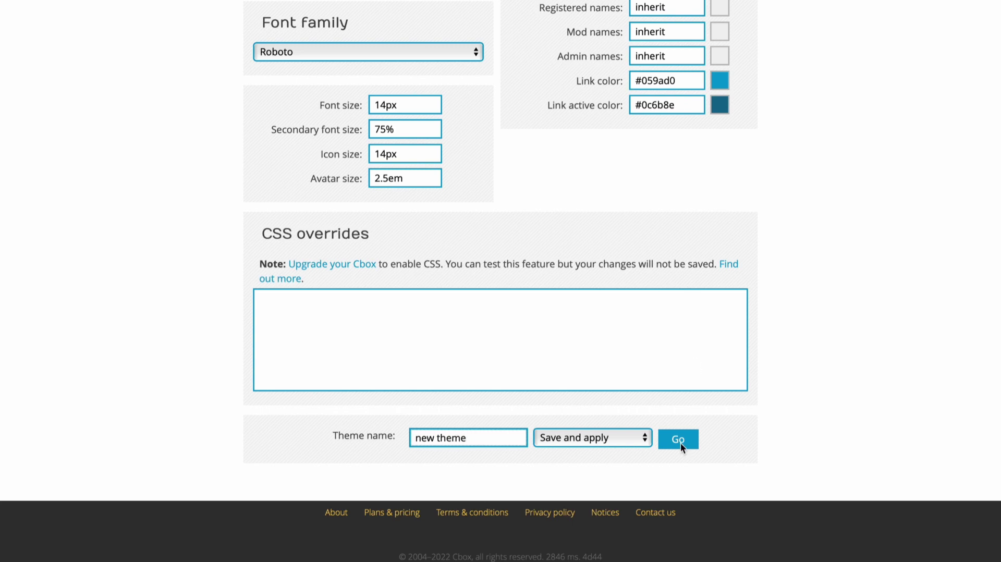
{"action": "left_click", "coordinate": [680, 442]}
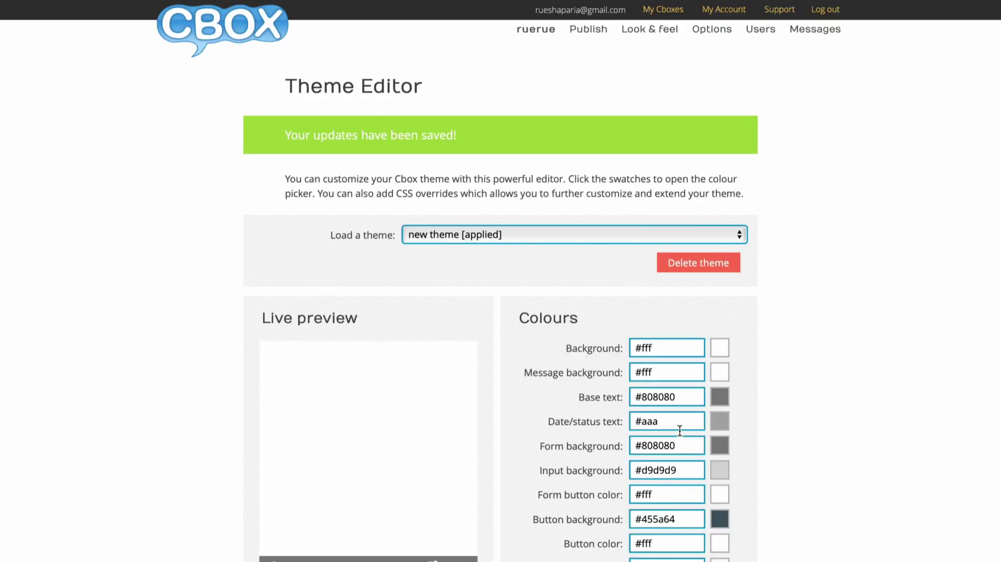
{"action": "scroll", "coordinate": [666, 374], "scroll_direction": "down", "scroll_amount": 15}
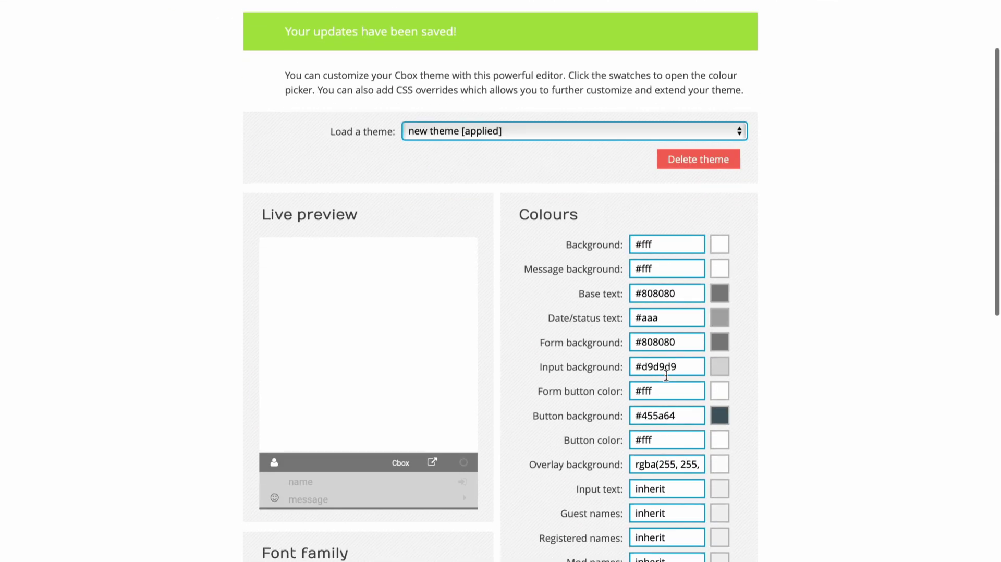
{"action": "scroll", "coordinate": [601, 336], "scroll_direction": "up", "scroll_amount": 2}
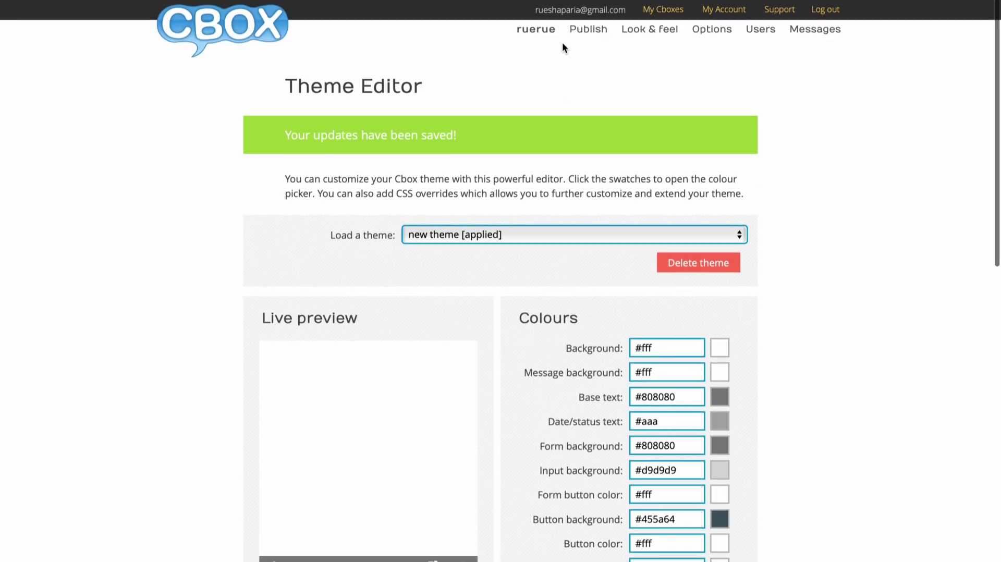
Copy the ruerue Cbox's Inline iframe embed code to the clipboard.
{"action": "left_click", "coordinate": [545, 31]}
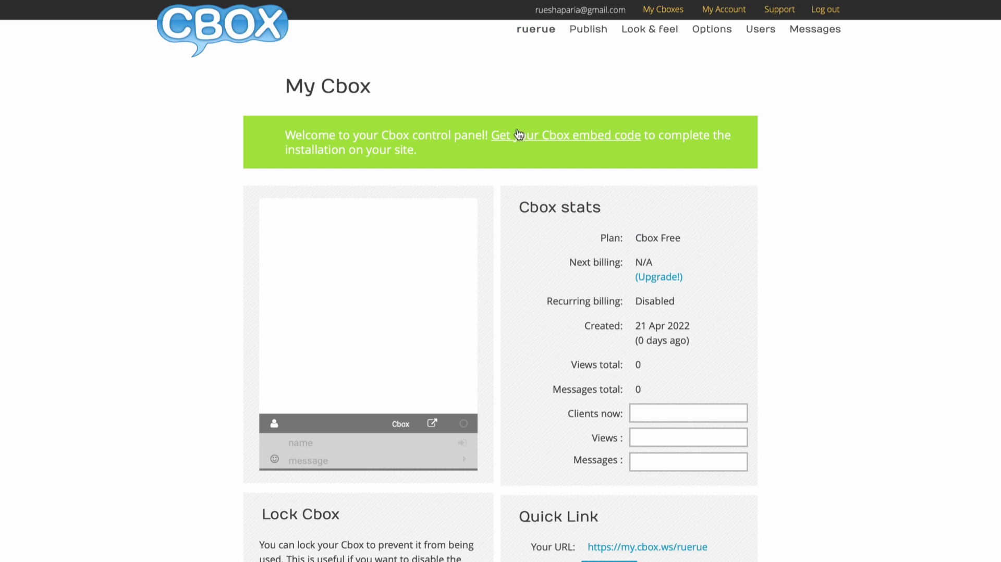
{"action": "left_click", "coordinate": [534, 148]}
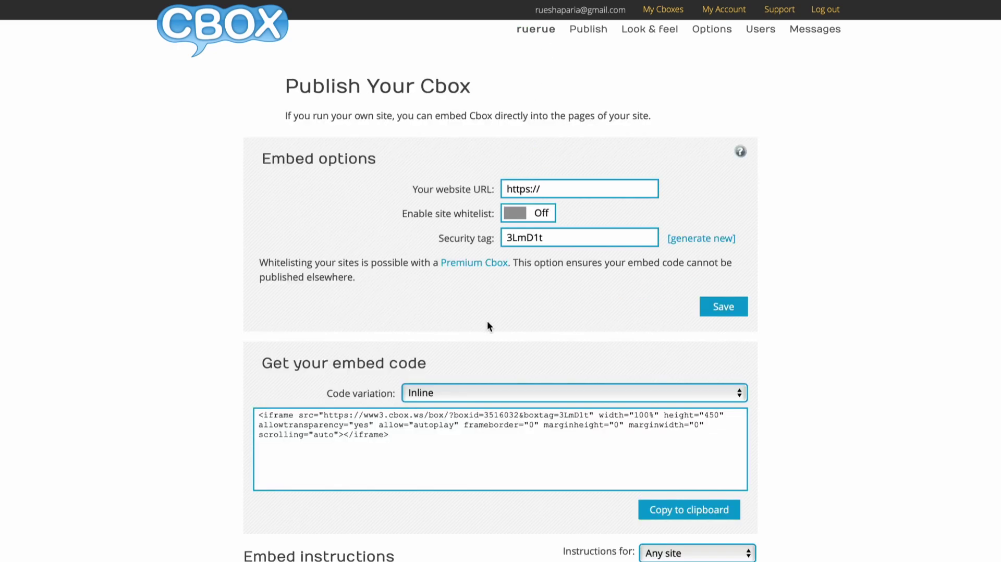
{"action": "scroll", "coordinate": [486, 320], "scroll_direction": "down", "scroll_amount": 2}
{"action": "left_click", "coordinate": [473, 287]}
{"action": "left_click", "coordinate": [451, 346]}
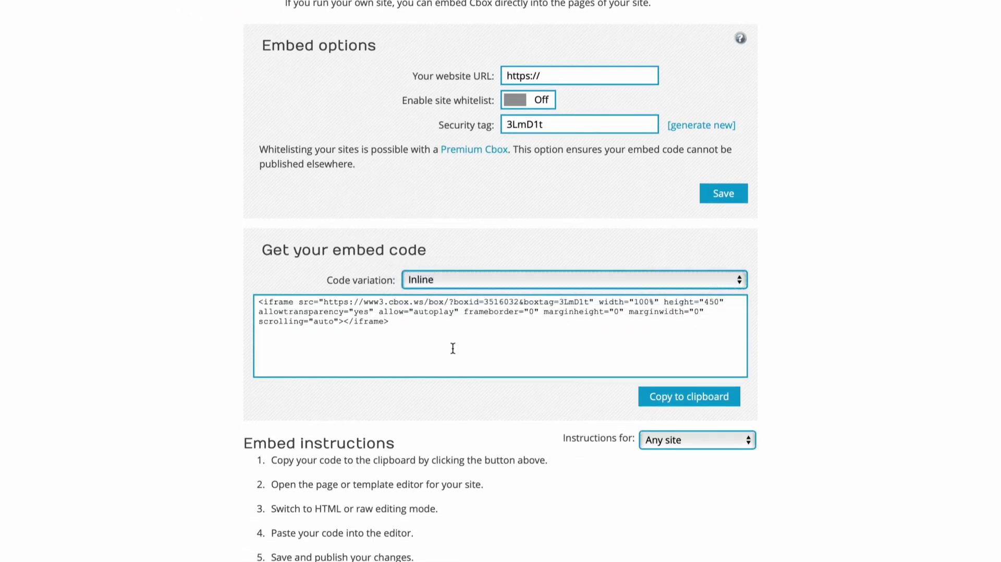
{"action": "left_click", "coordinate": [683, 399]}
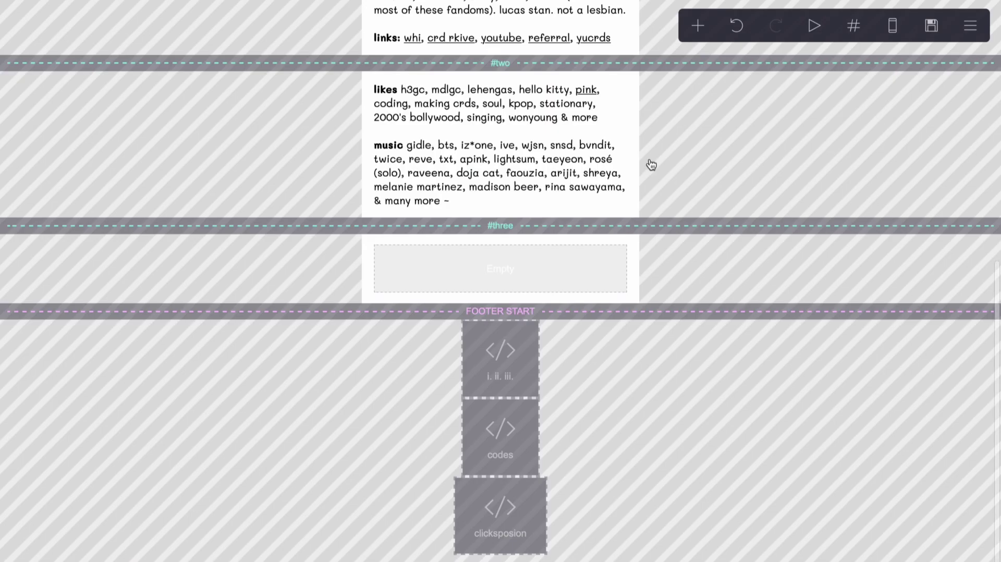
Add a code Embed element to the #three section labelled 'chatbox'.
{"action": "left_click", "coordinate": [692, 51]}
{"action": "left_click", "coordinate": [690, 257]}
{"action": "left_click", "coordinate": [697, 25]}
{"action": "left_click", "coordinate": [680, 296]}
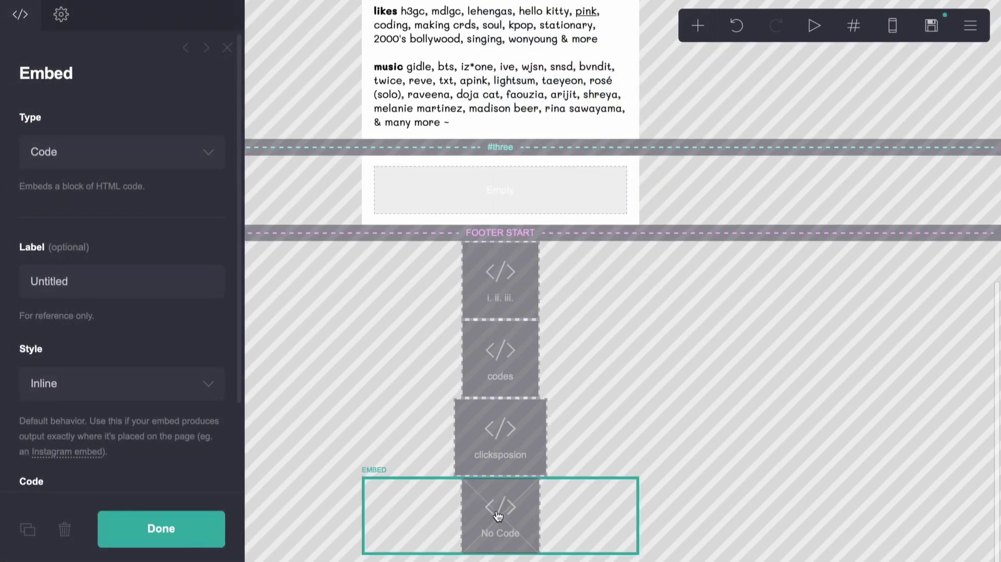
{"action": "left_click", "coordinate": [85, 276]}
{"action": "type", "text": "chatbox"}
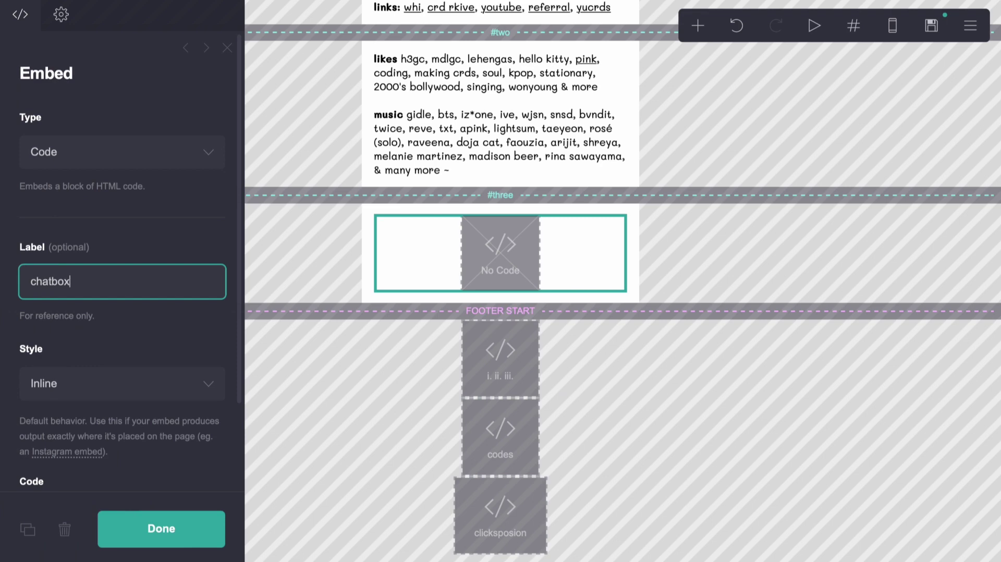
{"action": "left_click", "coordinate": [212, 346]}
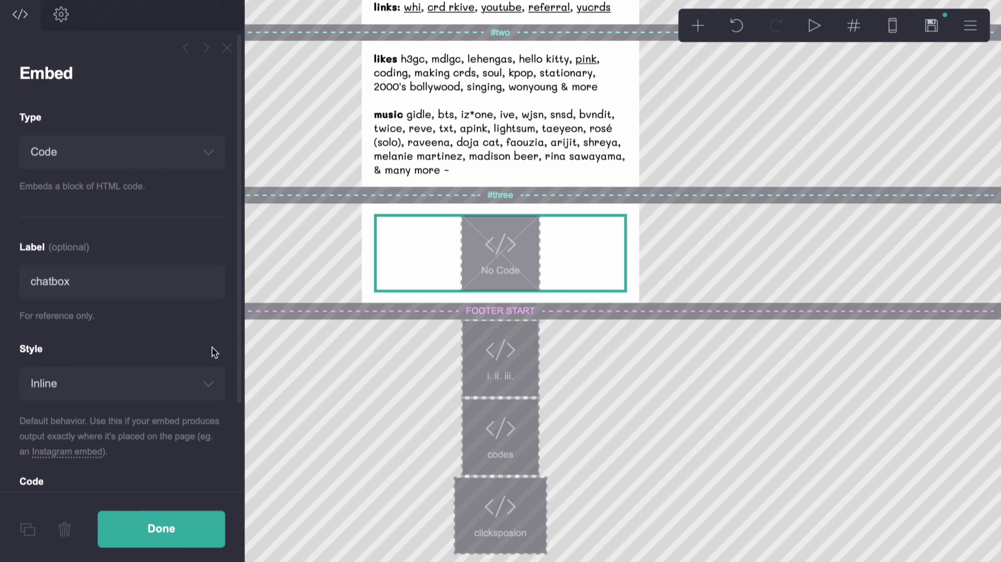
Paste the Cbox iframe code into the embed's Code field and verify it.
{"action": "scroll", "coordinate": [212, 346], "scroll_direction": "down", "scroll_amount": 2}
{"action": "left_click", "coordinate": [131, 416]}
{"action": "key", "text": "ctrl+v"}
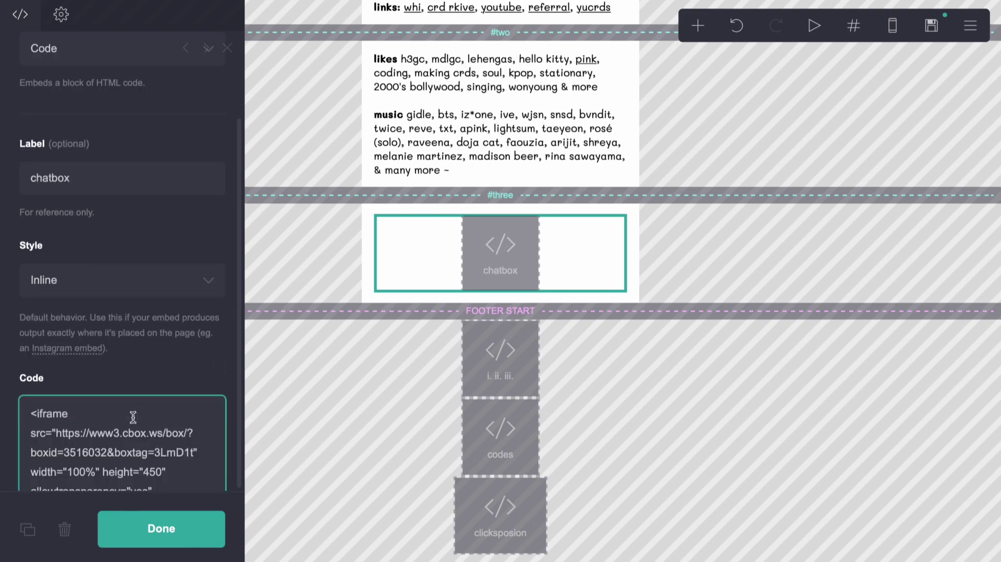
{"action": "scroll", "coordinate": [133, 417], "scroll_direction": "down", "scroll_amount": 3}
{"action": "left_click", "coordinate": [319, 438]}
{"action": "left_click", "coordinate": [417, 253]}
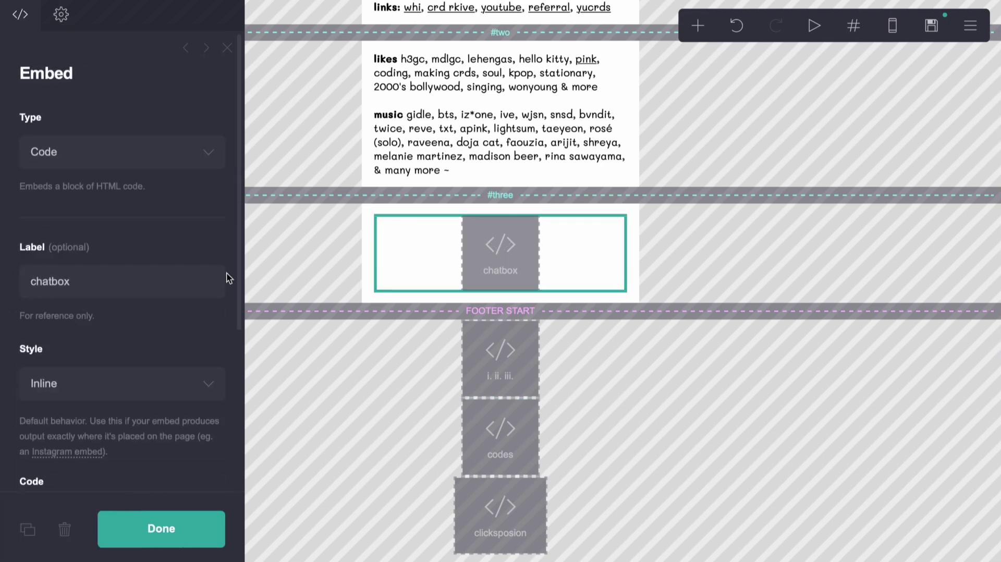
{"action": "scroll", "coordinate": [223, 279], "scroll_direction": "down", "scroll_amount": 3}
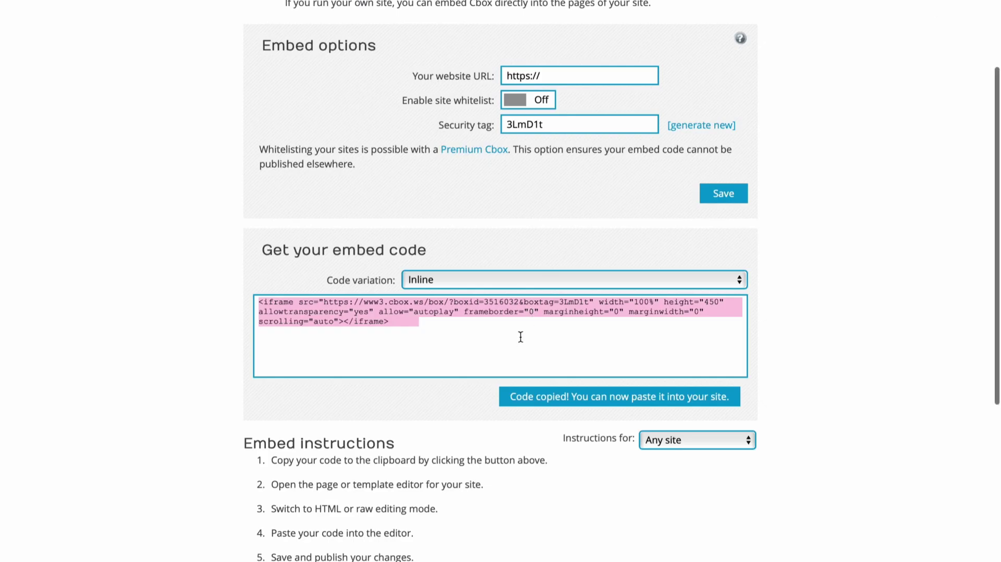
{"action": "left_click", "coordinate": [517, 321]}
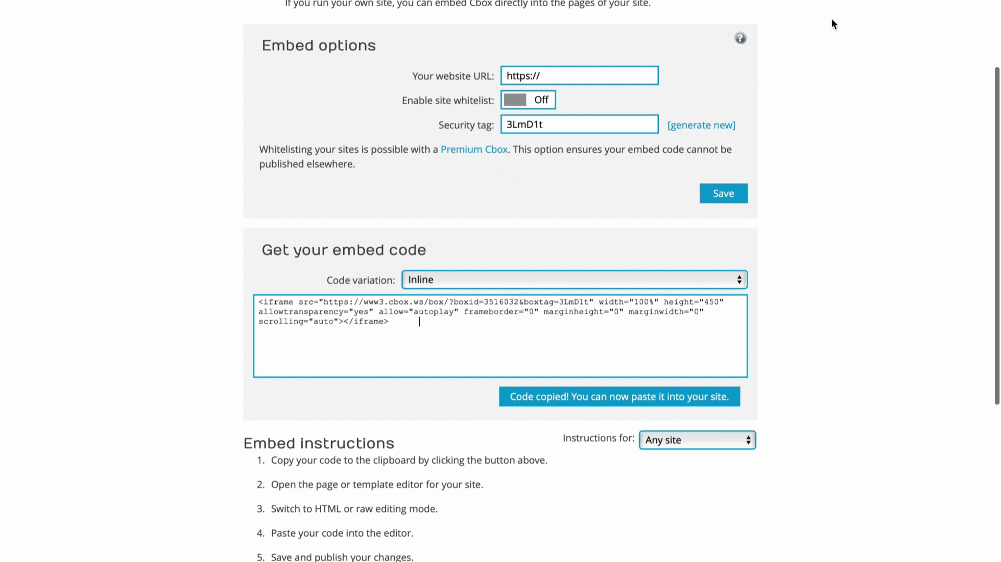
{"action": "scroll", "coordinate": [547, 363], "scroll_direction": "down", "scroll_amount": 2}
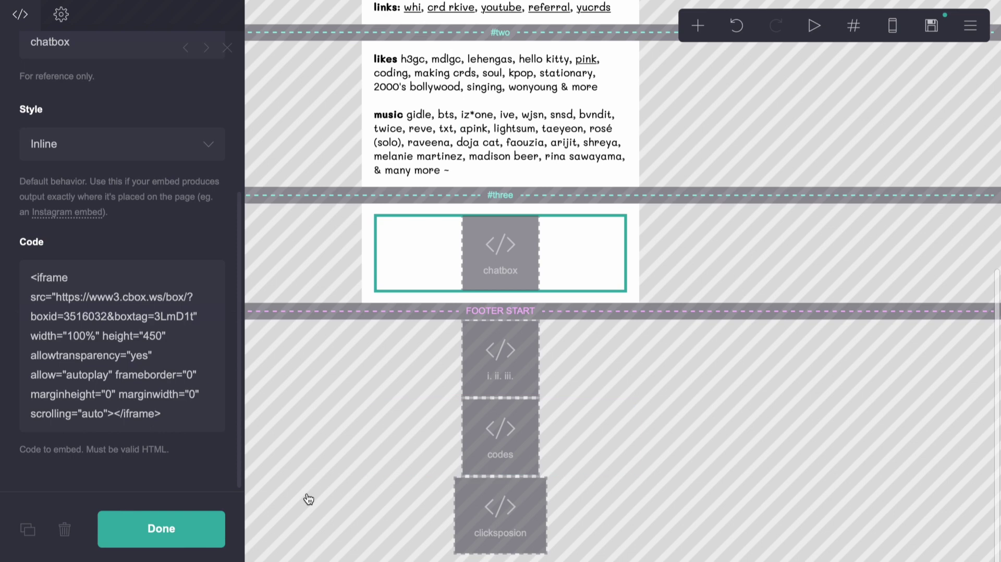
{"action": "left_click", "coordinate": [755, 432]}
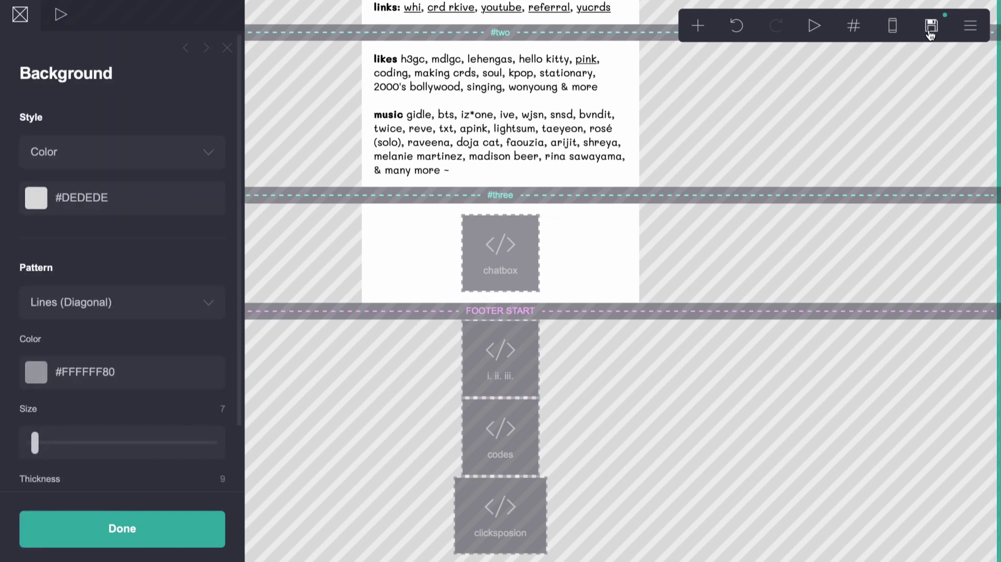
Save and publish the site, then check the chat box on page III of the demo.
{"action": "left_click", "coordinate": [929, 33]}
{"action": "left_click", "coordinate": [139, 527]}
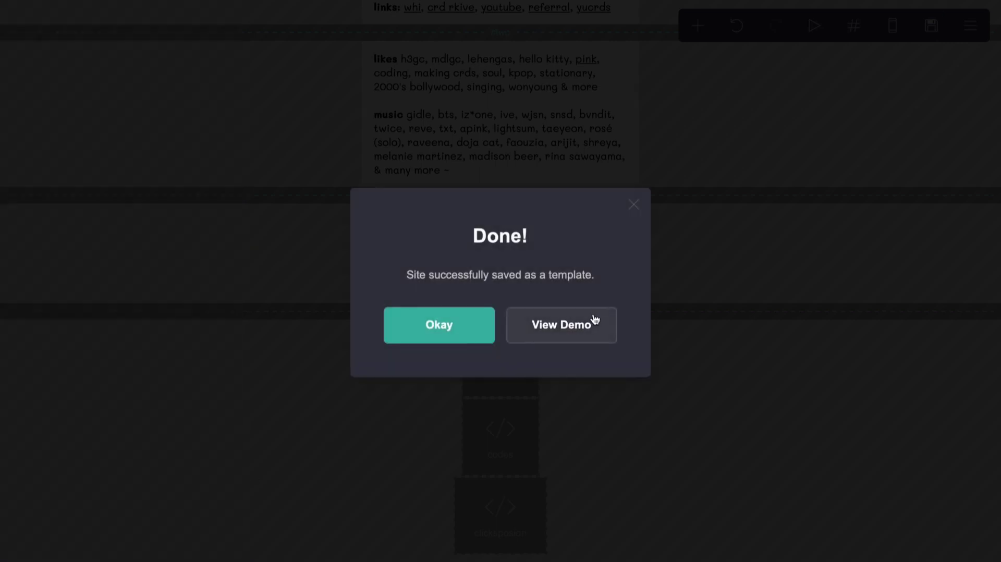
{"action": "left_click", "coordinate": [593, 316]}
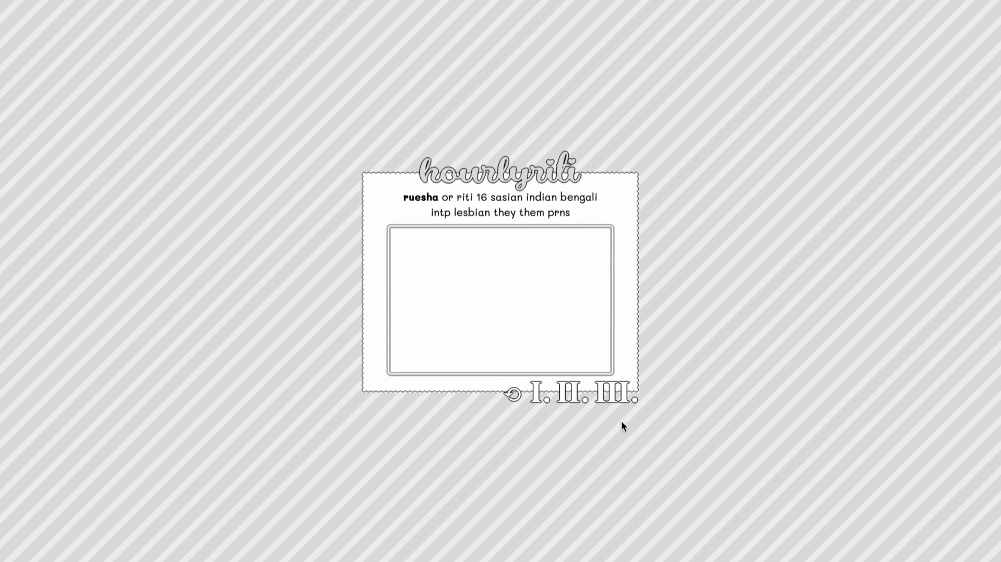
{"action": "left_click", "coordinate": [617, 394]}
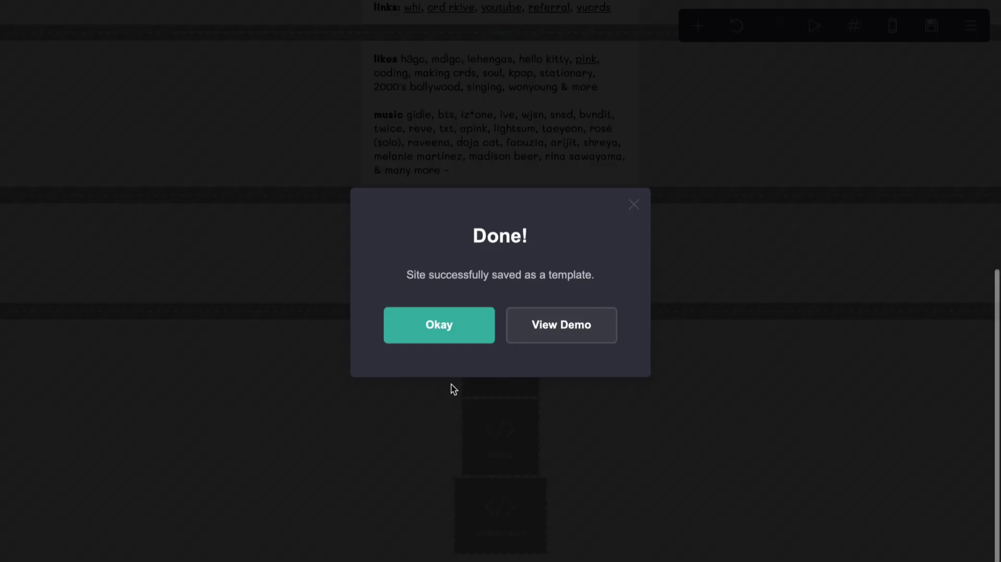
{"action": "left_click", "coordinate": [485, 327]}
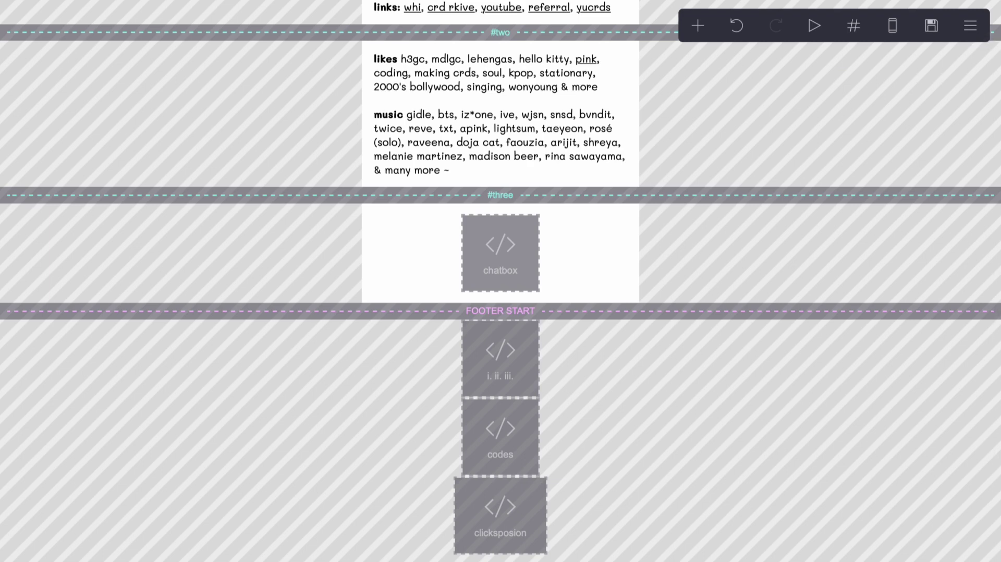
Change the chatbox embed's iframe height from 450 to 250.
{"action": "left_click", "coordinate": [494, 261]}
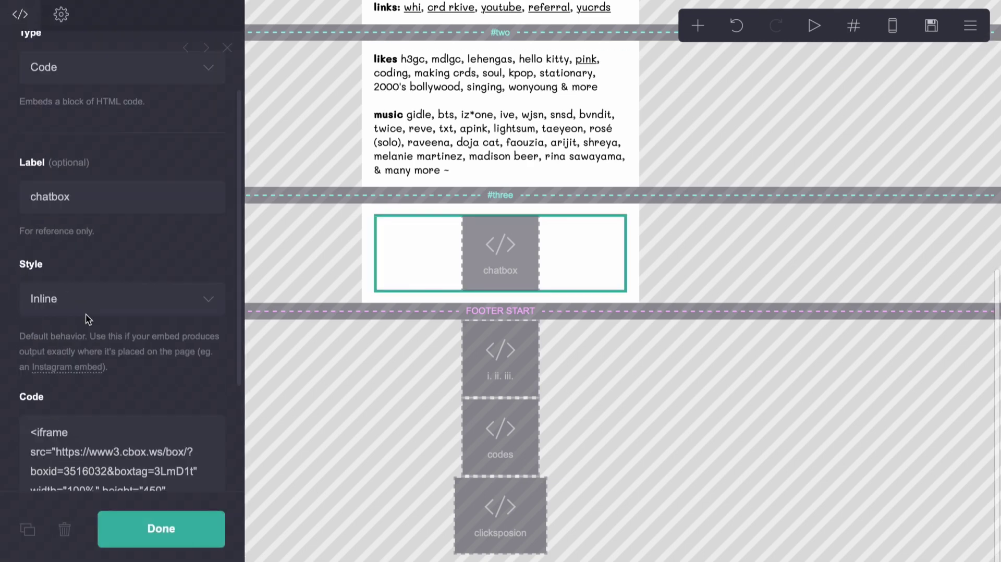
{"action": "scroll", "coordinate": [86, 313], "scroll_direction": "down", "scroll_amount": 3}
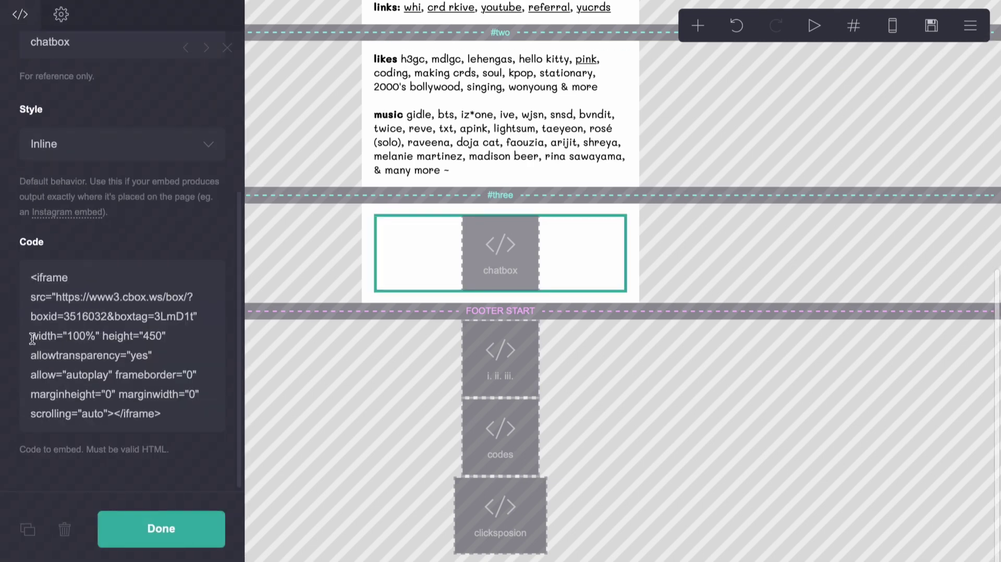
{"action": "left_click_drag", "start_coordinate": [32, 338], "coordinate": [167, 339]}
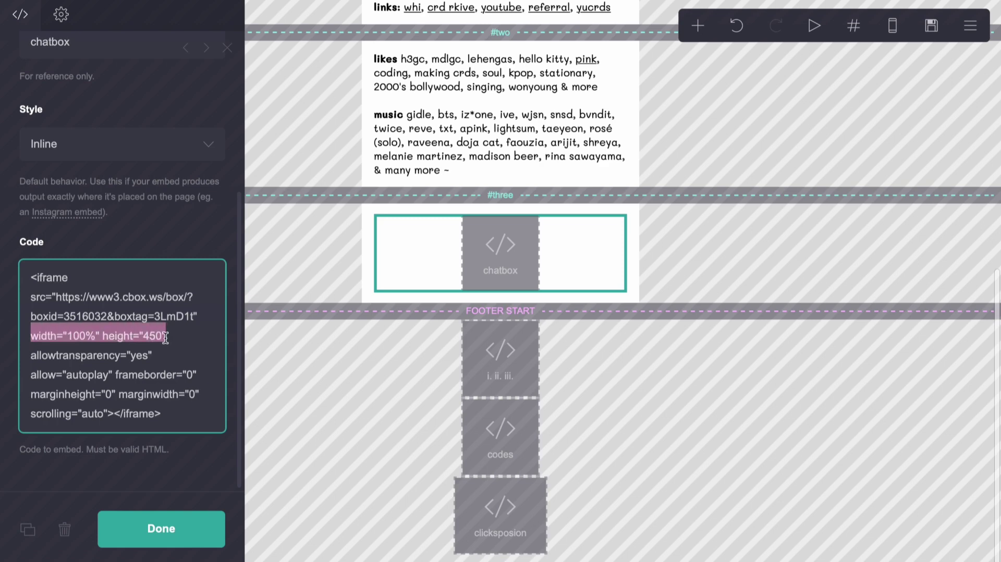
{"action": "left_click", "coordinate": [74, 373]}
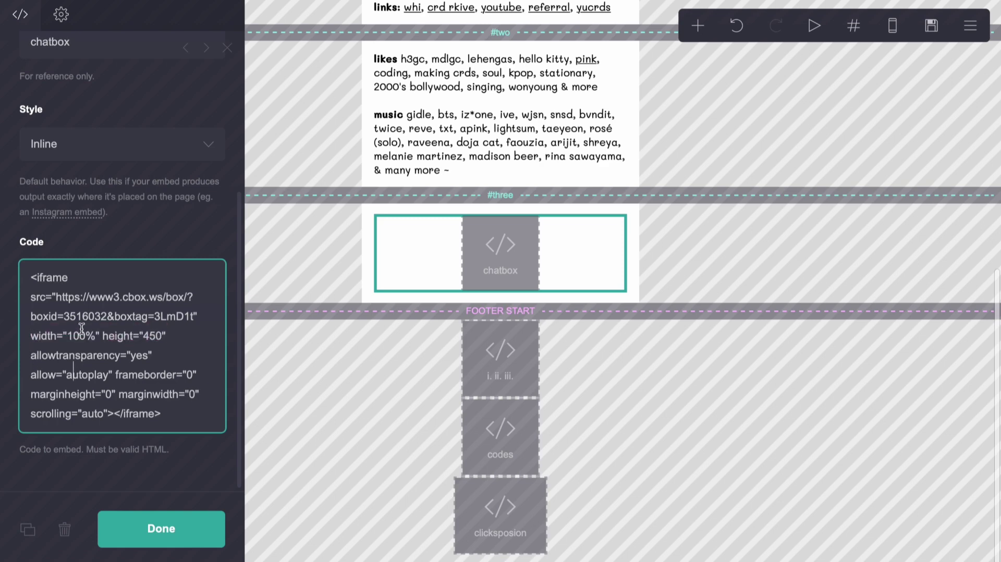
{"action": "double_click", "coordinate": [153, 337]}
{"action": "double_click", "coordinate": [154, 336]}
{"action": "type", "text": "250"}
{"action": "left_click", "coordinate": [931, 26]}
Publish the update and post 'hey welcome to my carrd ~' under a chat name on the live site.
{"action": "left_click", "coordinate": [200, 513]}
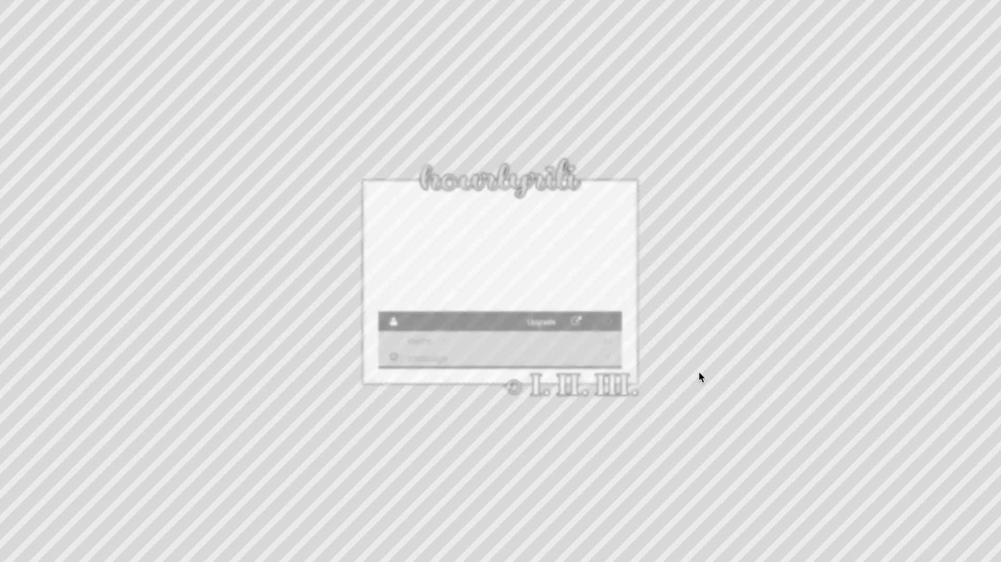
{"action": "left_click", "coordinate": [492, 339]}
{"action": "type", "text": "riti"}
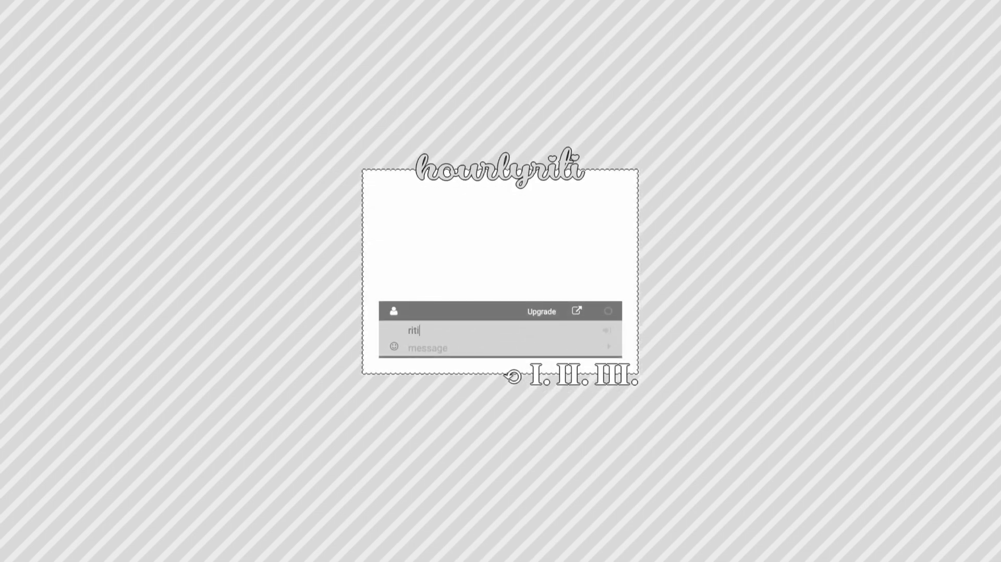
{"action": "left_click", "coordinate": [464, 342]}
{"action": "type", "text": "hey welcome to my carrd ~"}
{"action": "key", "text": "Return"}
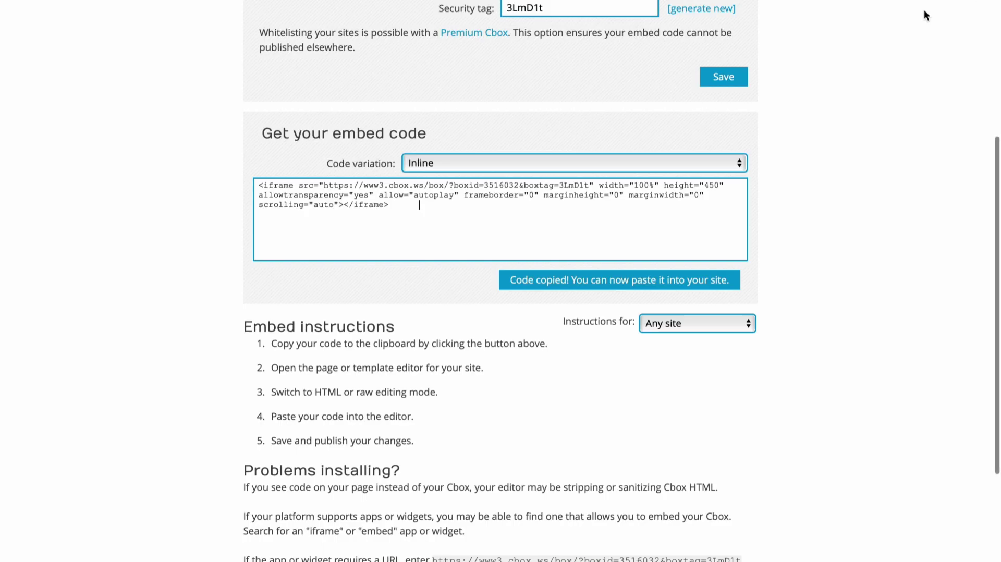
Set the theme's Base text colour to #000, then save and apply the theme.
{"action": "scroll", "coordinate": [398, 285], "scroll_direction": "up", "scroll_amount": 5}
{"action": "mouse_move", "coordinate": [650, 30]}
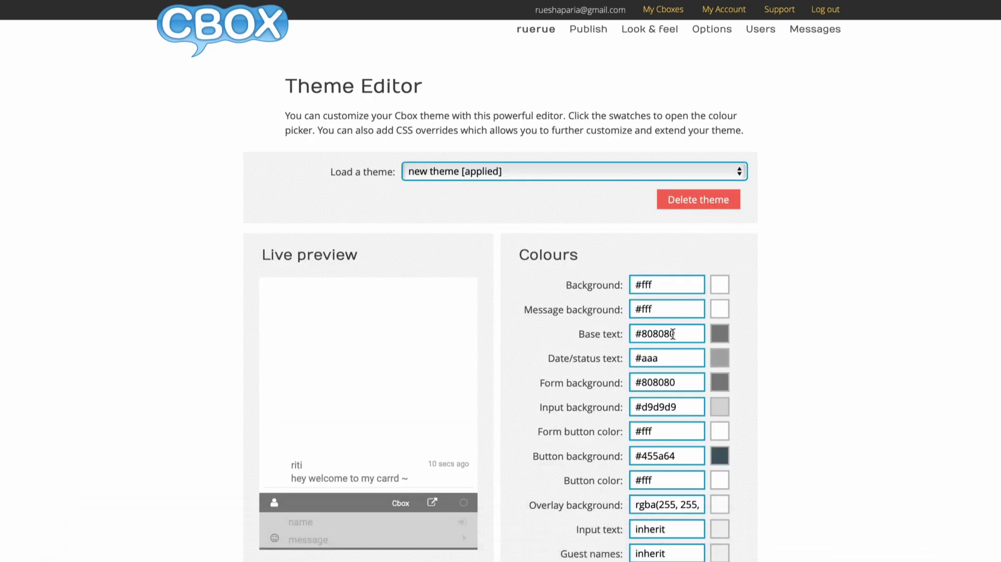
{"action": "scroll", "coordinate": [656, 366], "scroll_direction": "down", "scroll_amount": 3}
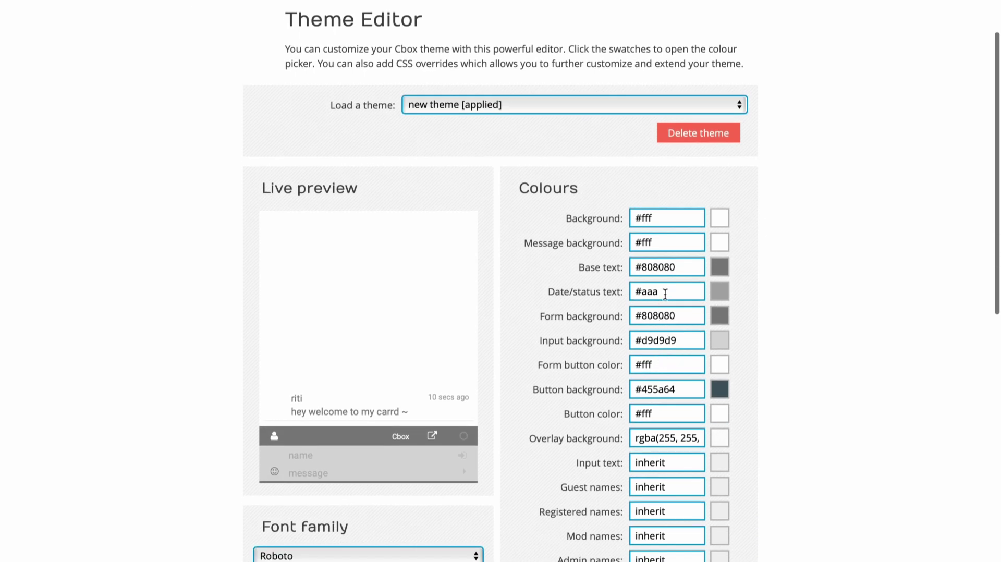
{"action": "double_click", "coordinate": [669, 268]}
{"action": "type", "text": "00"}
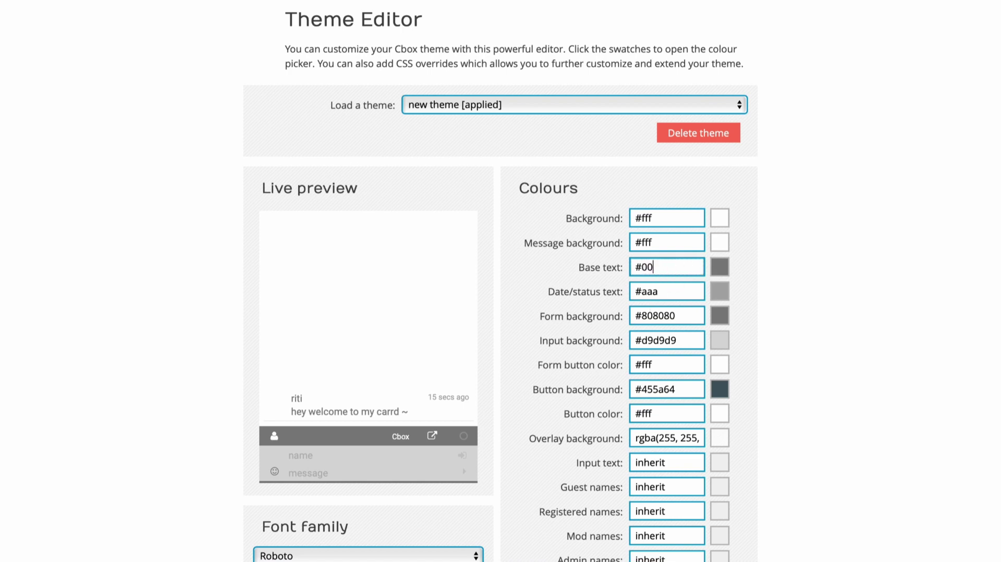
{"action": "type", "text": "0"}
{"action": "left_click", "coordinate": [539, 367]}
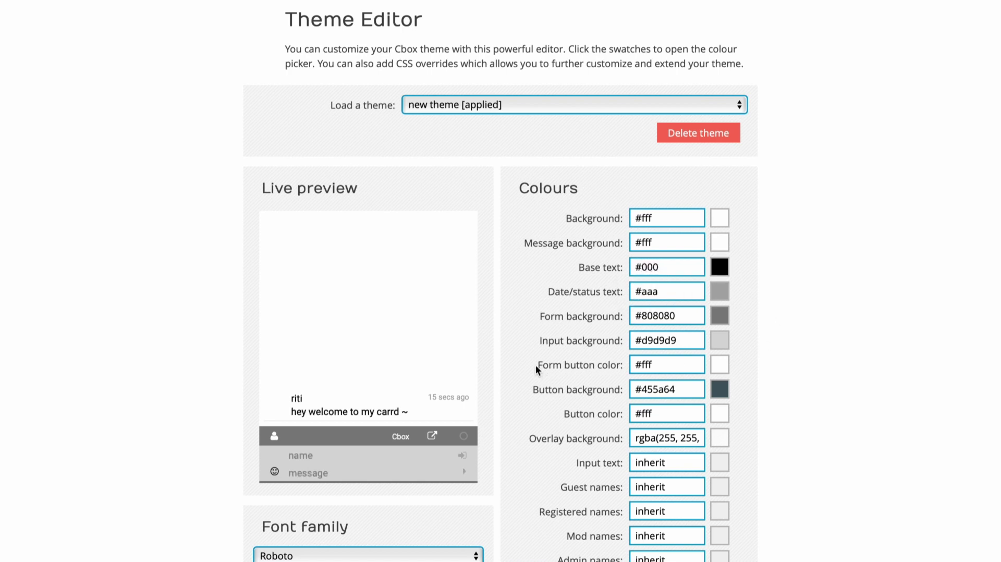
{"action": "scroll", "coordinate": [665, 327], "scroll_direction": "down", "scroll_amount": 10}
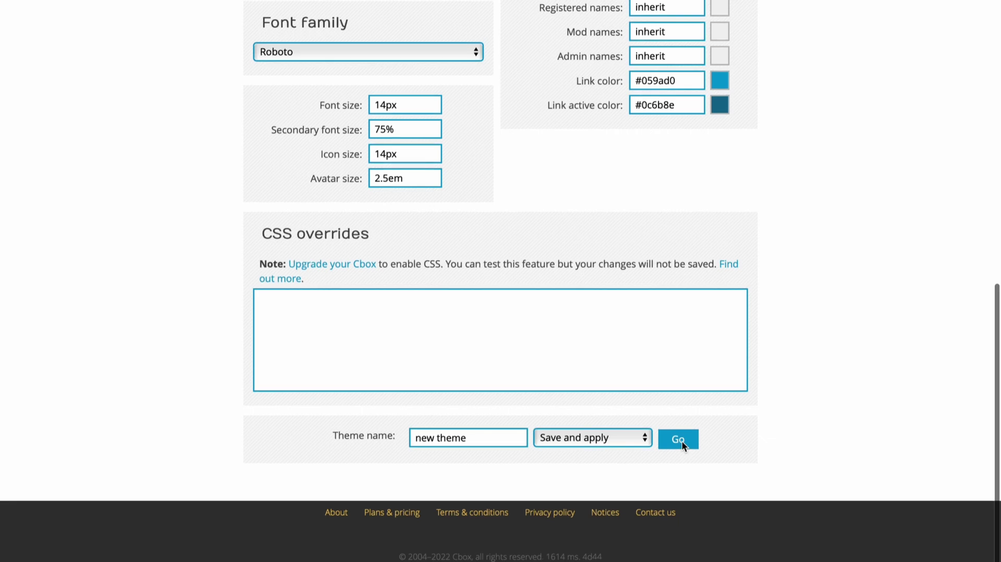
{"action": "left_click", "coordinate": [678, 439]}
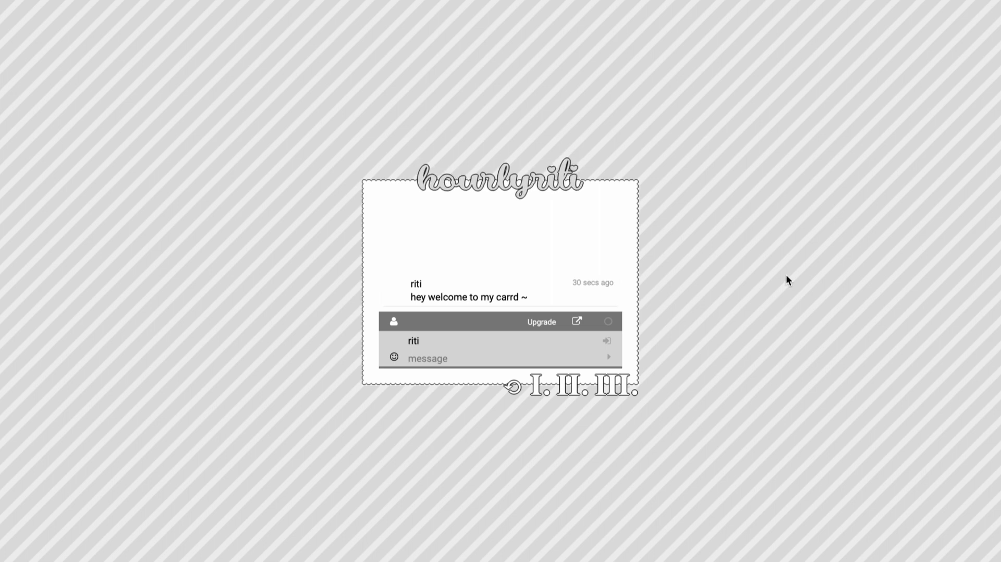
Go back to the profile page via the I. navigation link on the live site.
{"action": "left_click", "coordinate": [514, 388]}
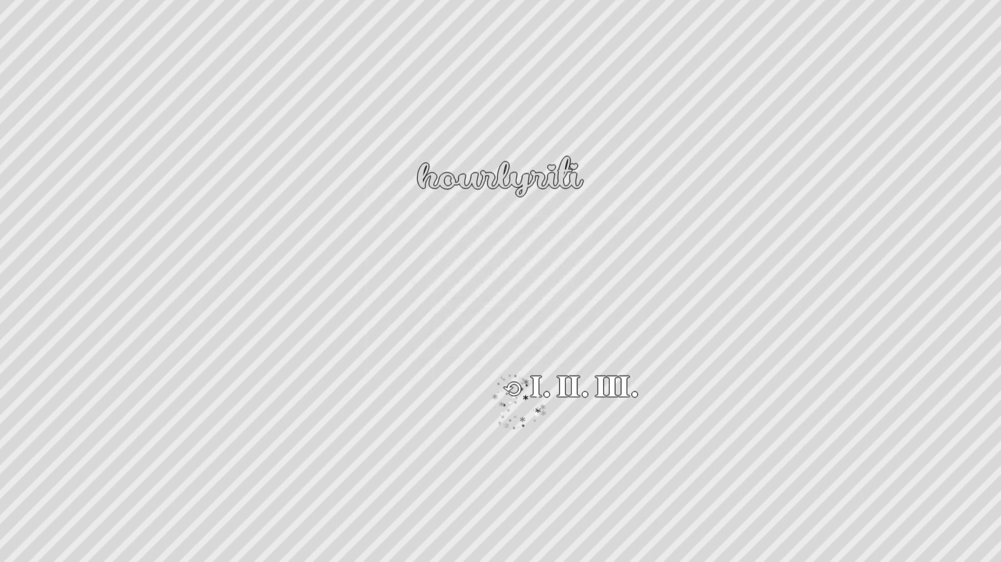